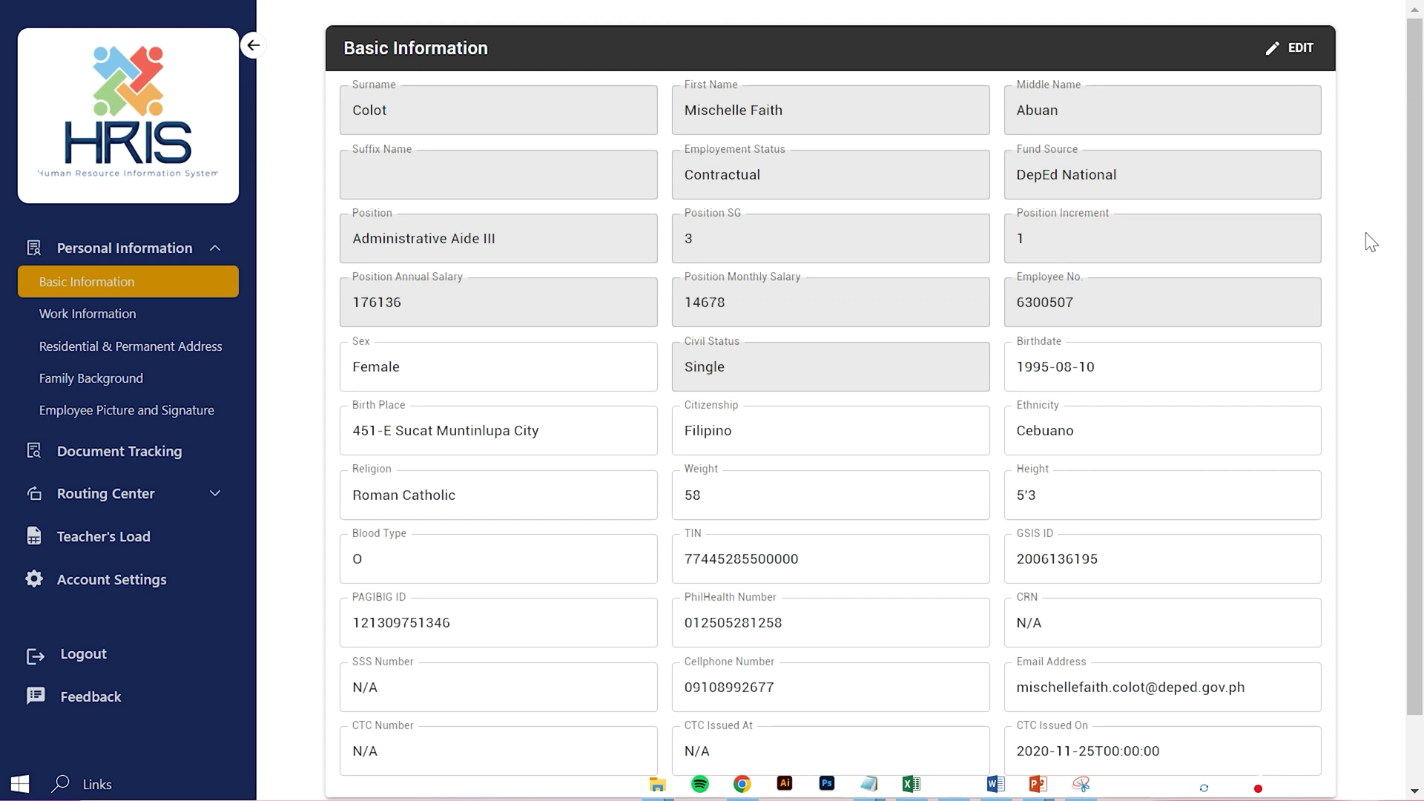
Start a new tracked document in Document Tracking with type Designation Letter
click(182, 460)
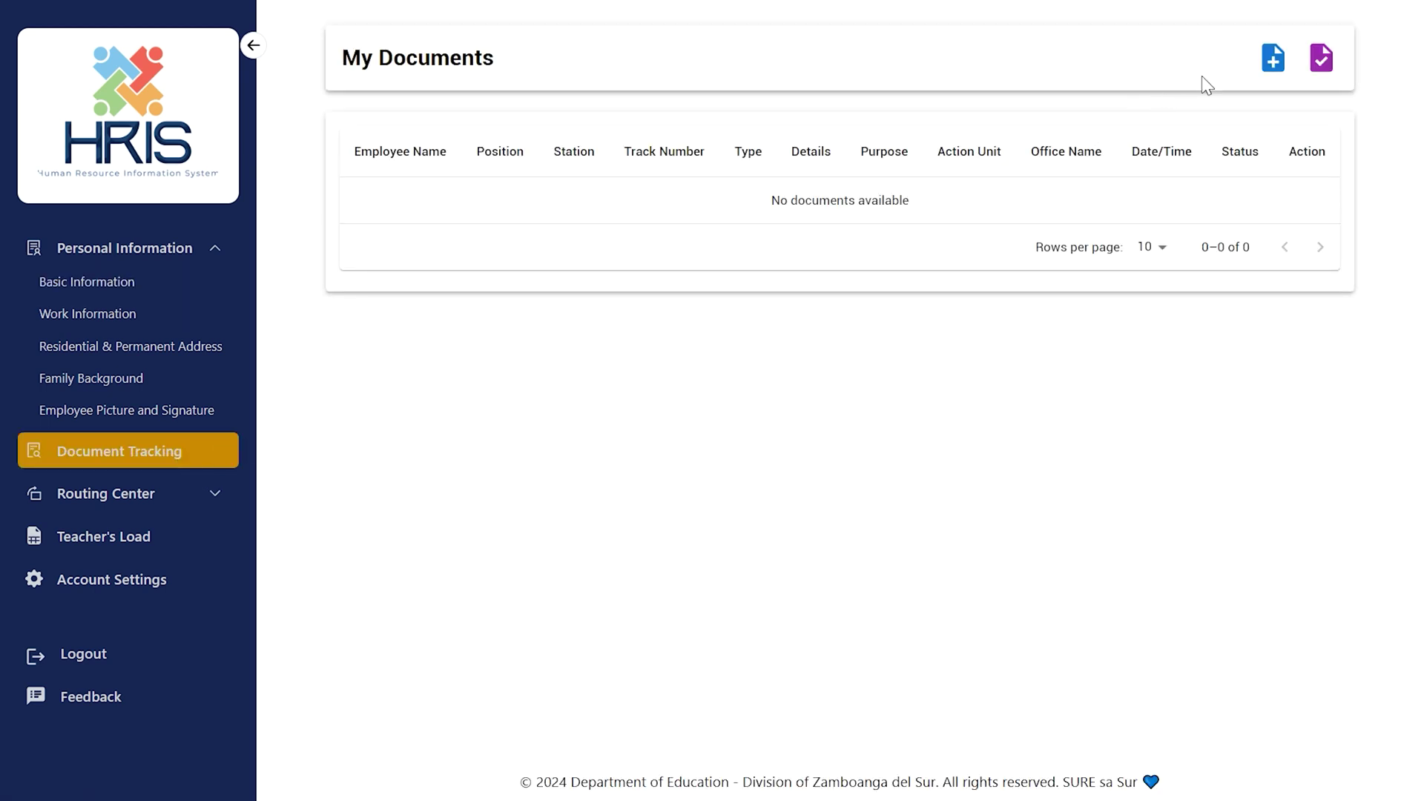
click(1271, 65)
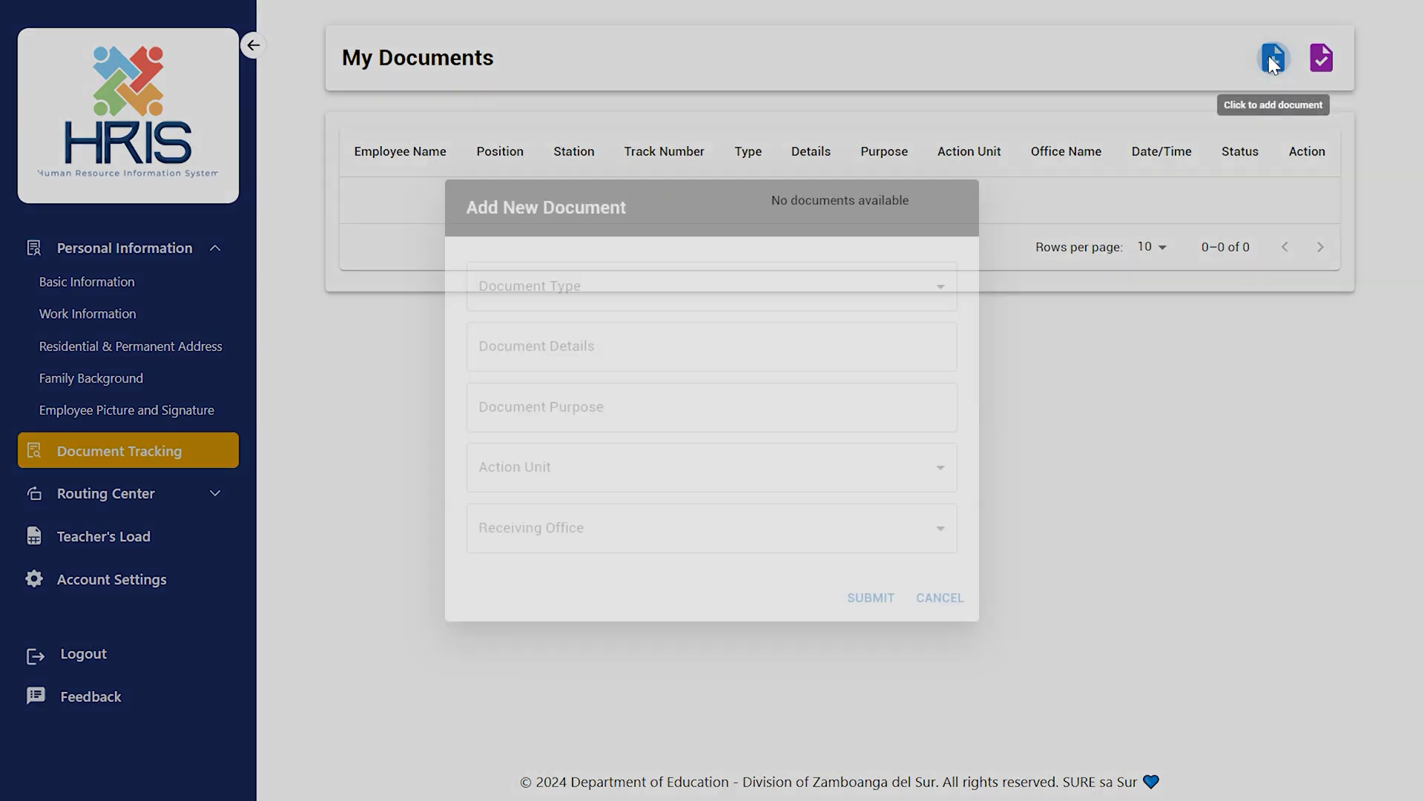
click(830, 293)
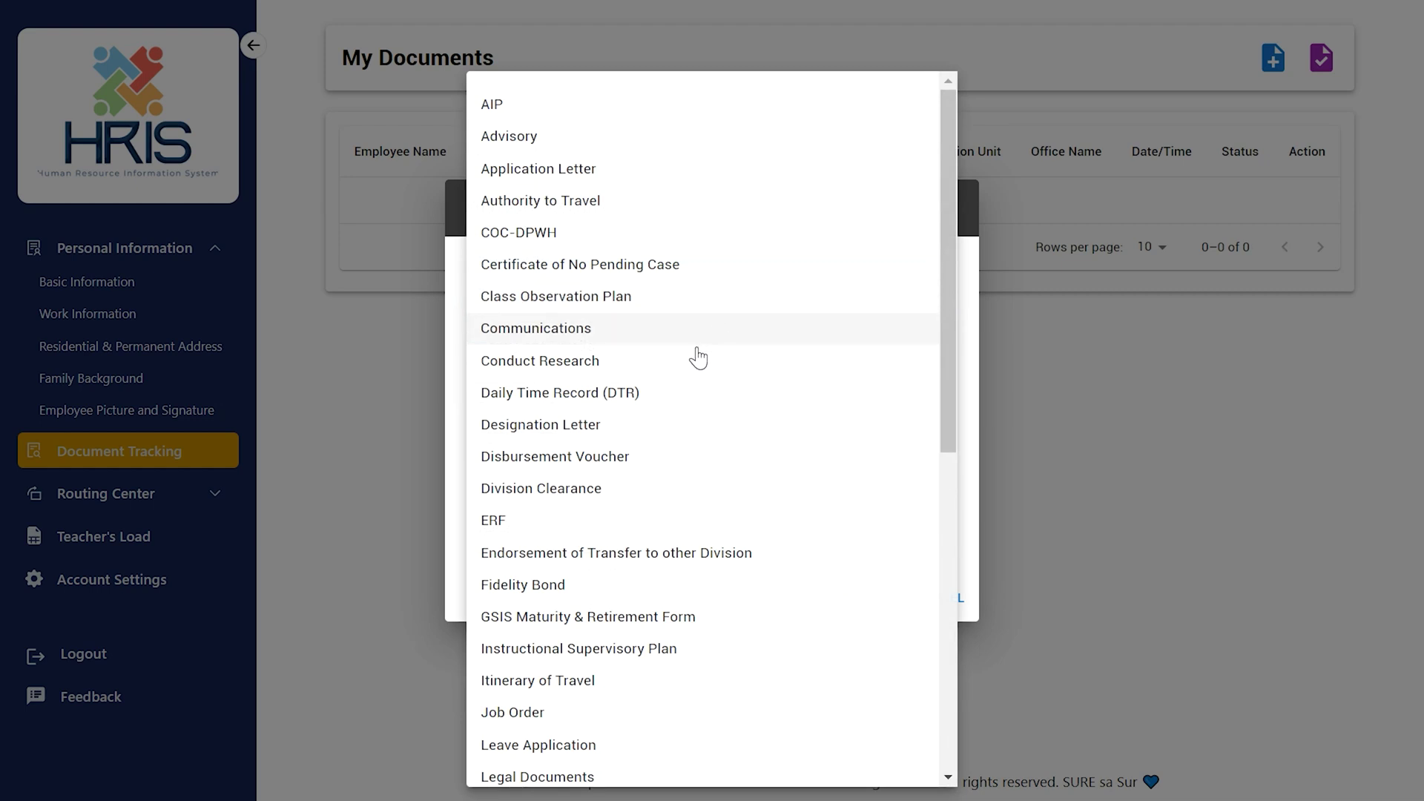
click(597, 433)
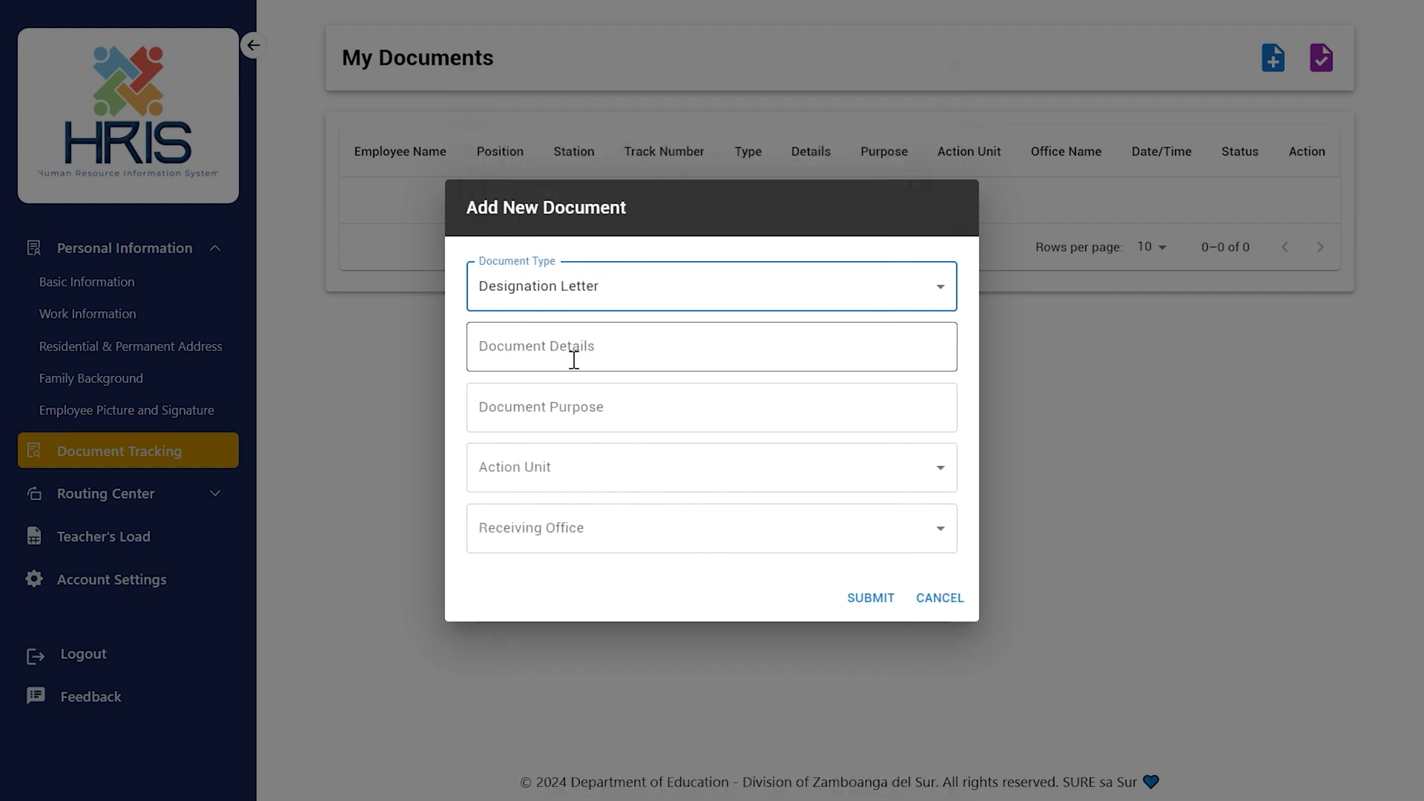
Enter details 'ICT Coordinatorship' and purpose 'For Approval'
click(629, 349)
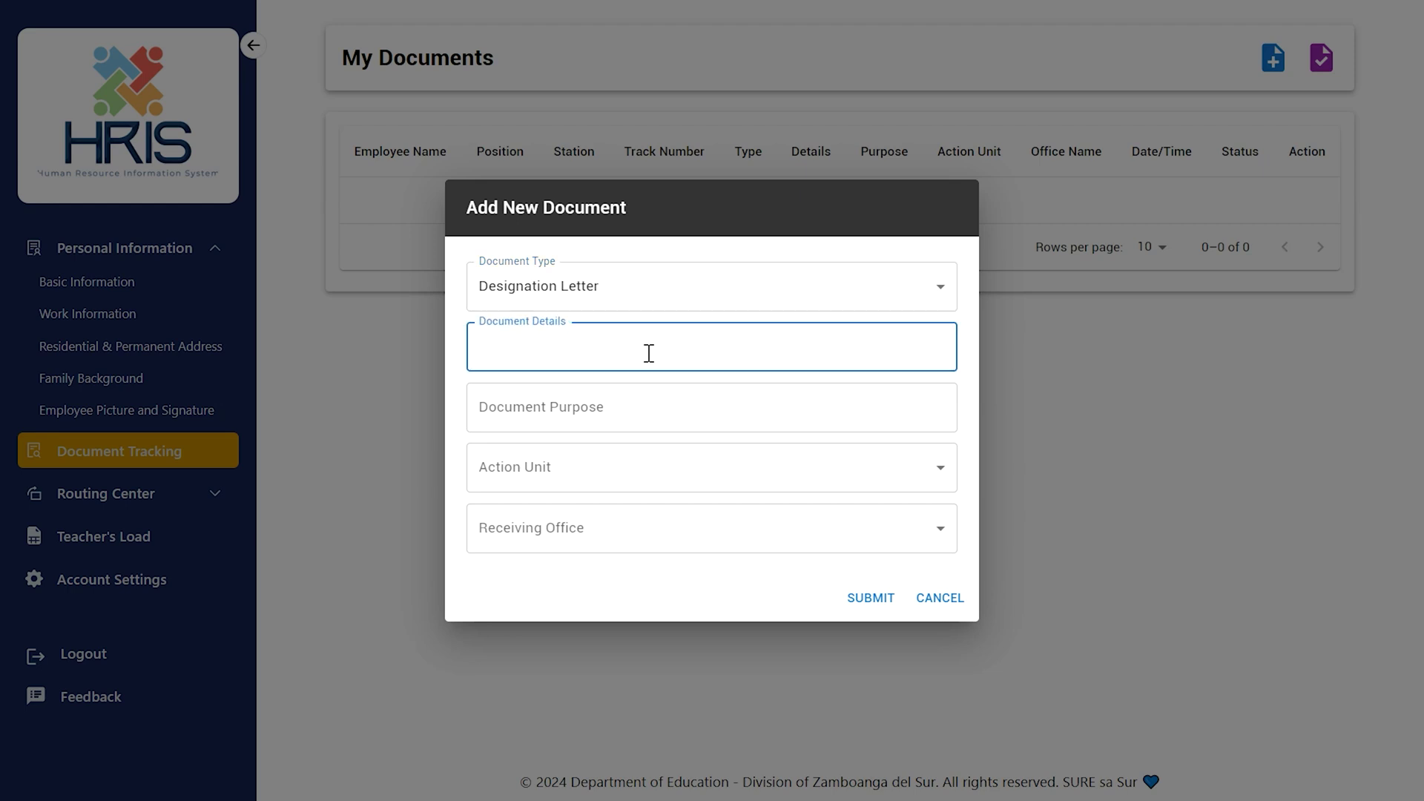
text(ICT Coordinatorship)
click(641, 412)
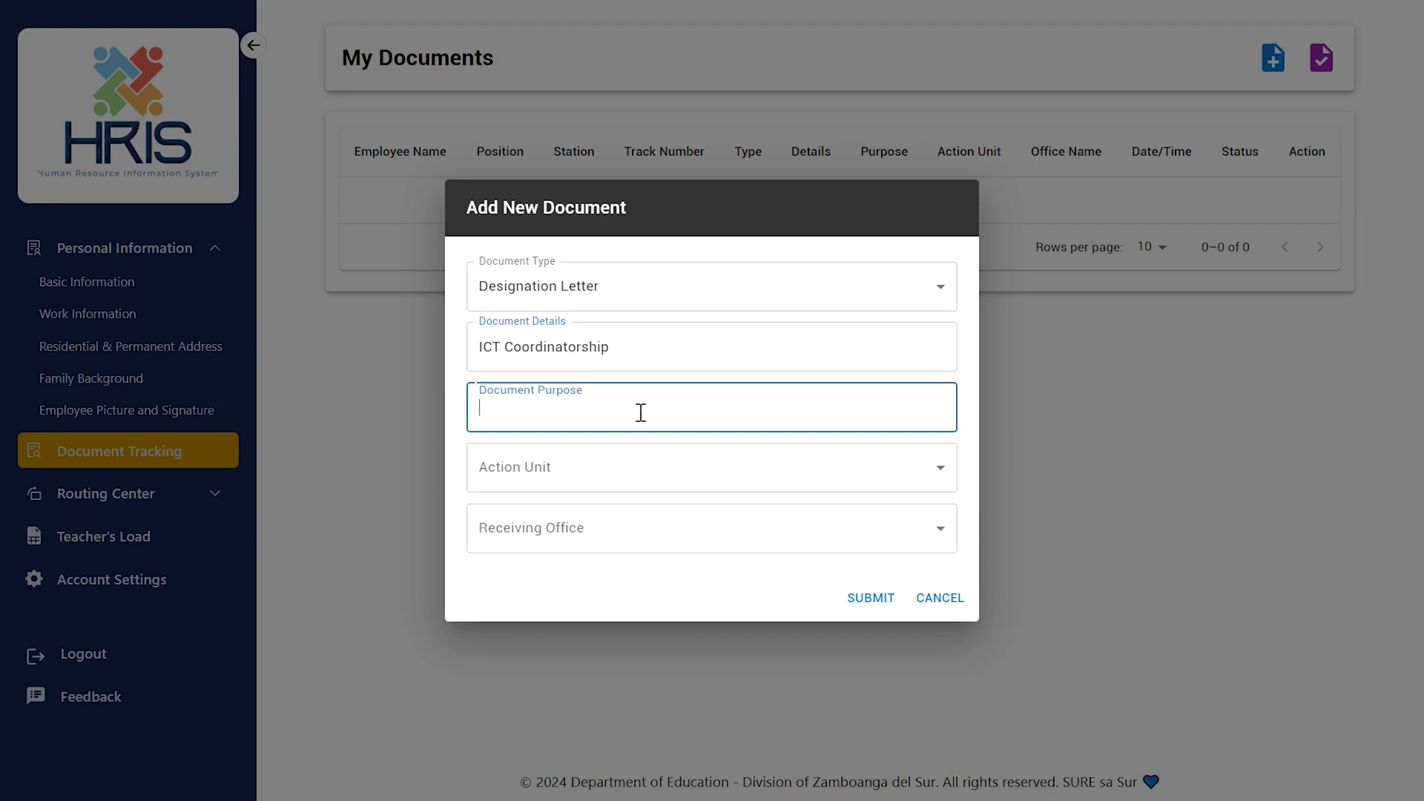
text(For A)
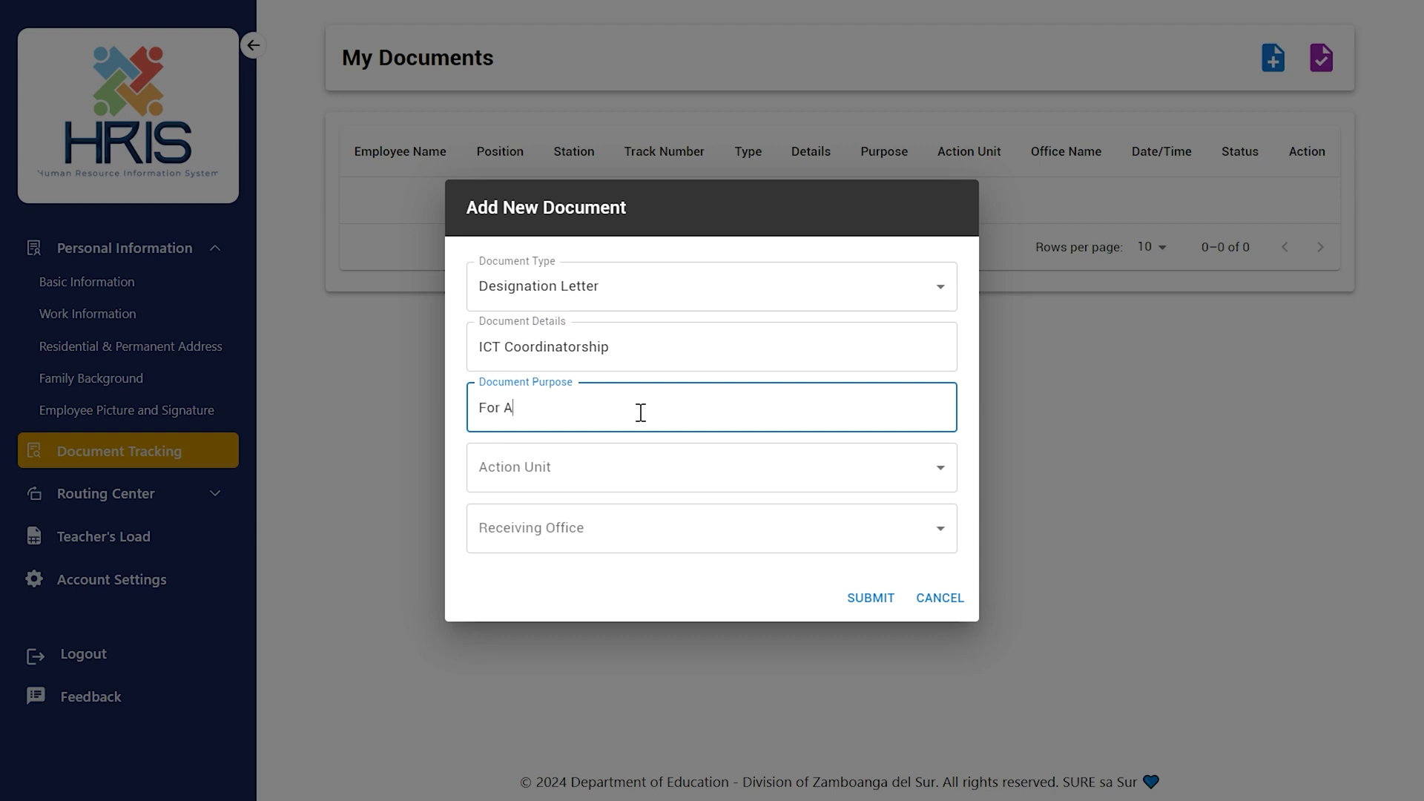
text(pproval)
Set the action unit to SDO - OSDS - SDS
click(660, 462)
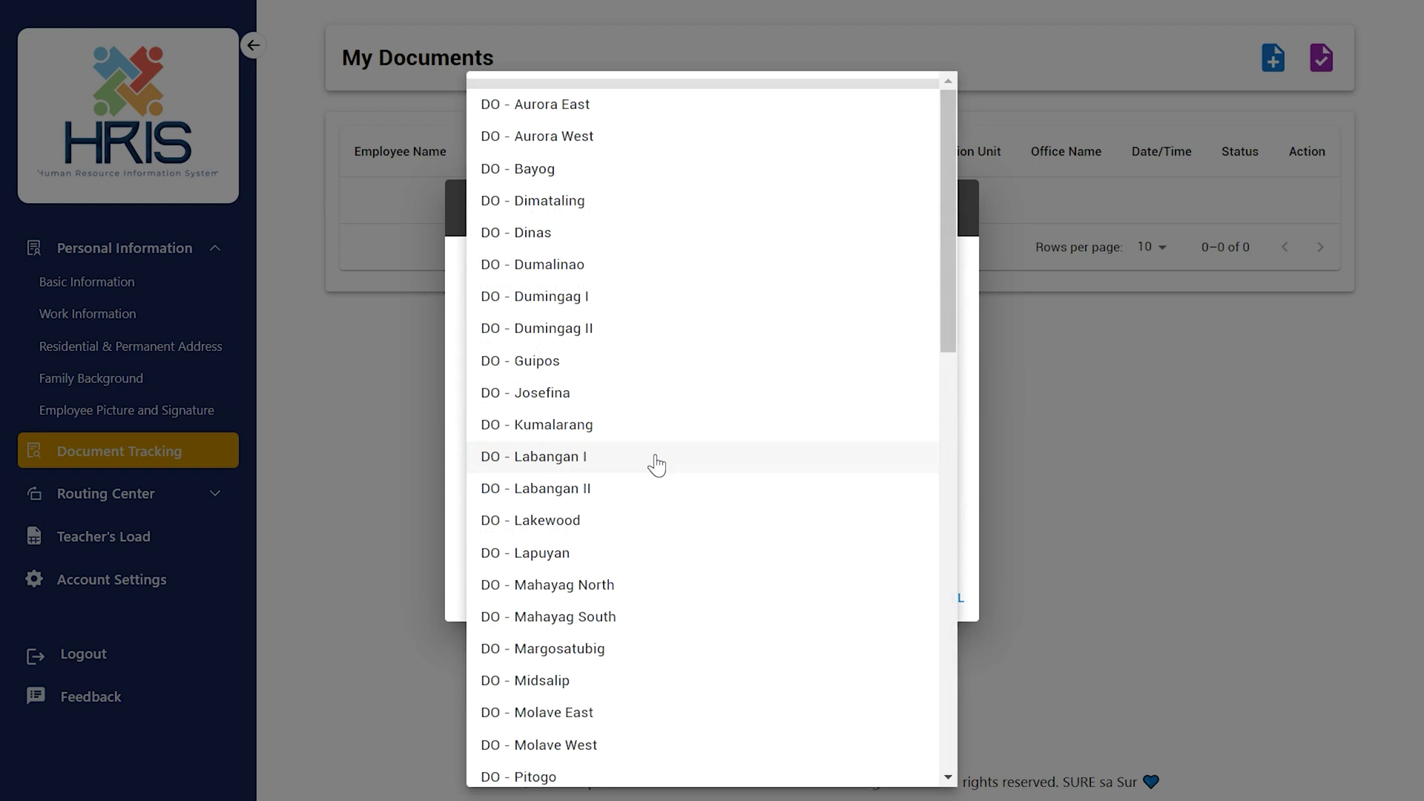
scroll(658, 467, down, 5)
scroll(656, 472, down, 10)
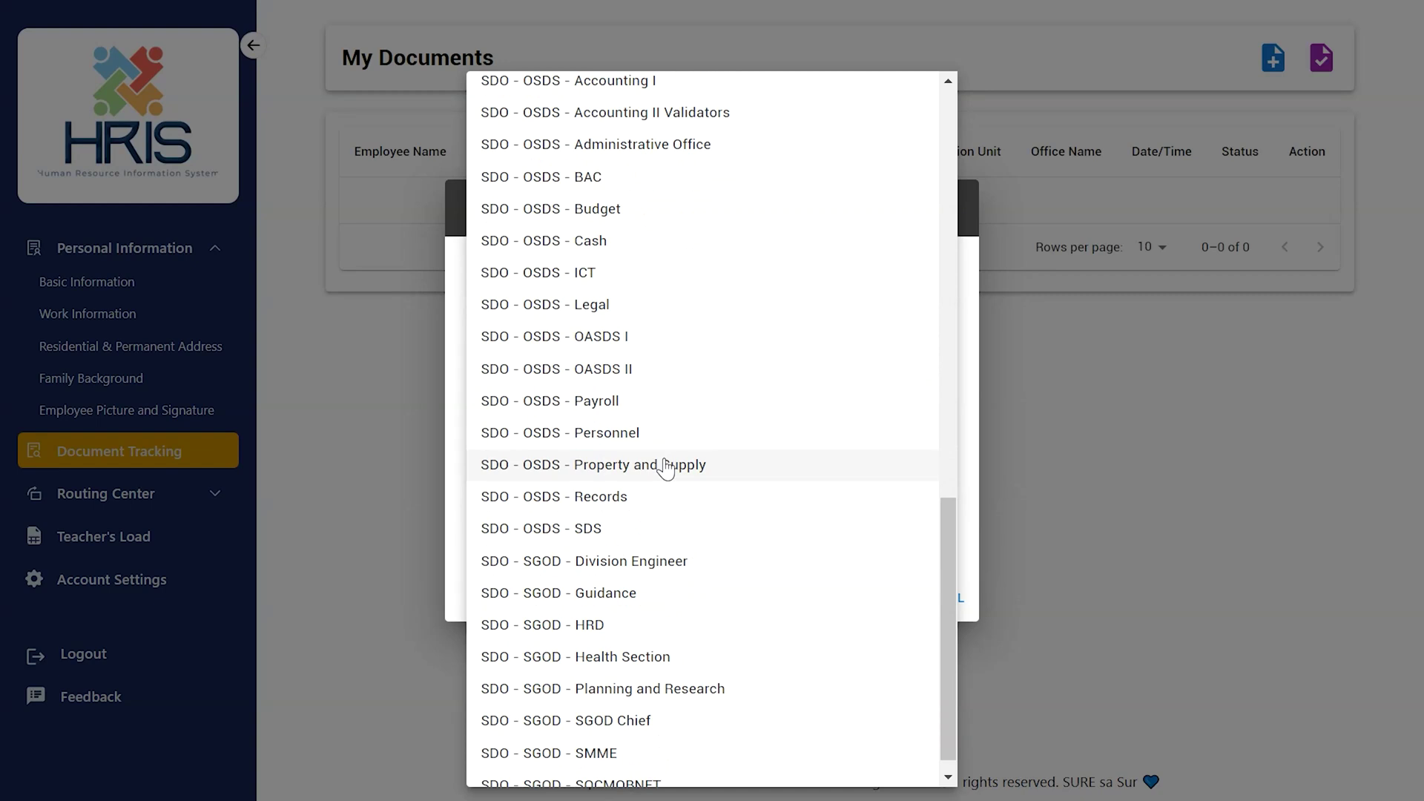
click(628, 540)
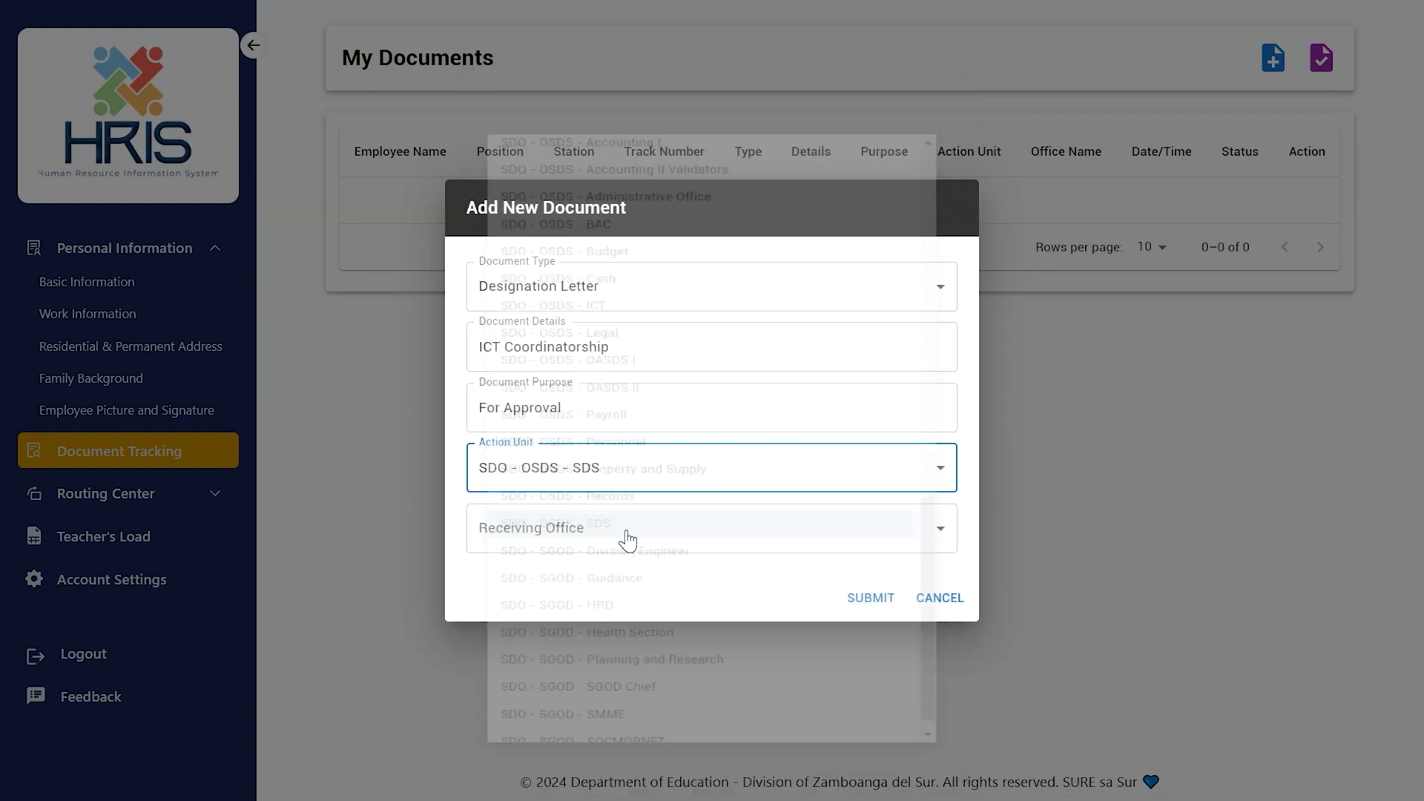
Set the receiving office to DO - Tabina
click(634, 535)
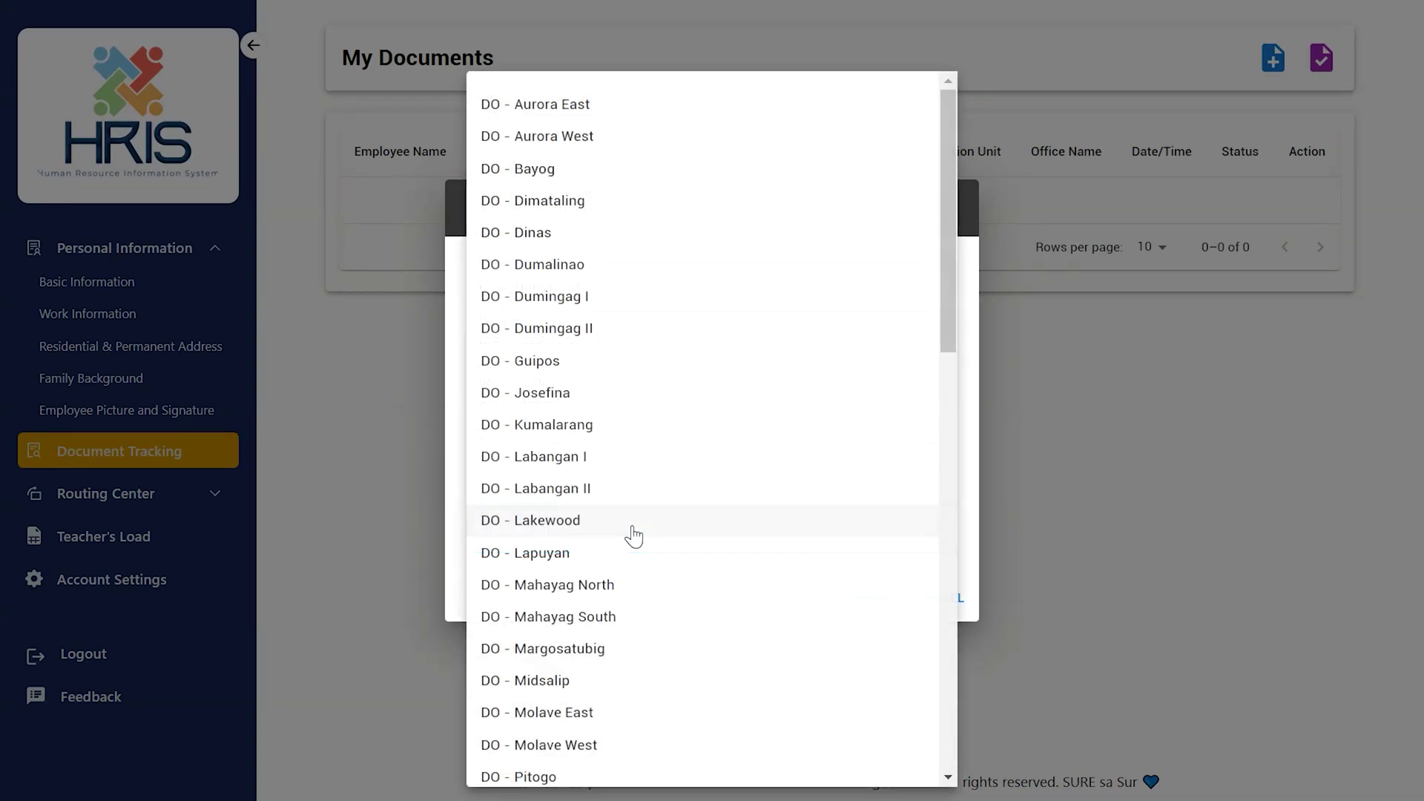
scroll(636, 534, down, 9)
scroll(640, 532, down, 3)
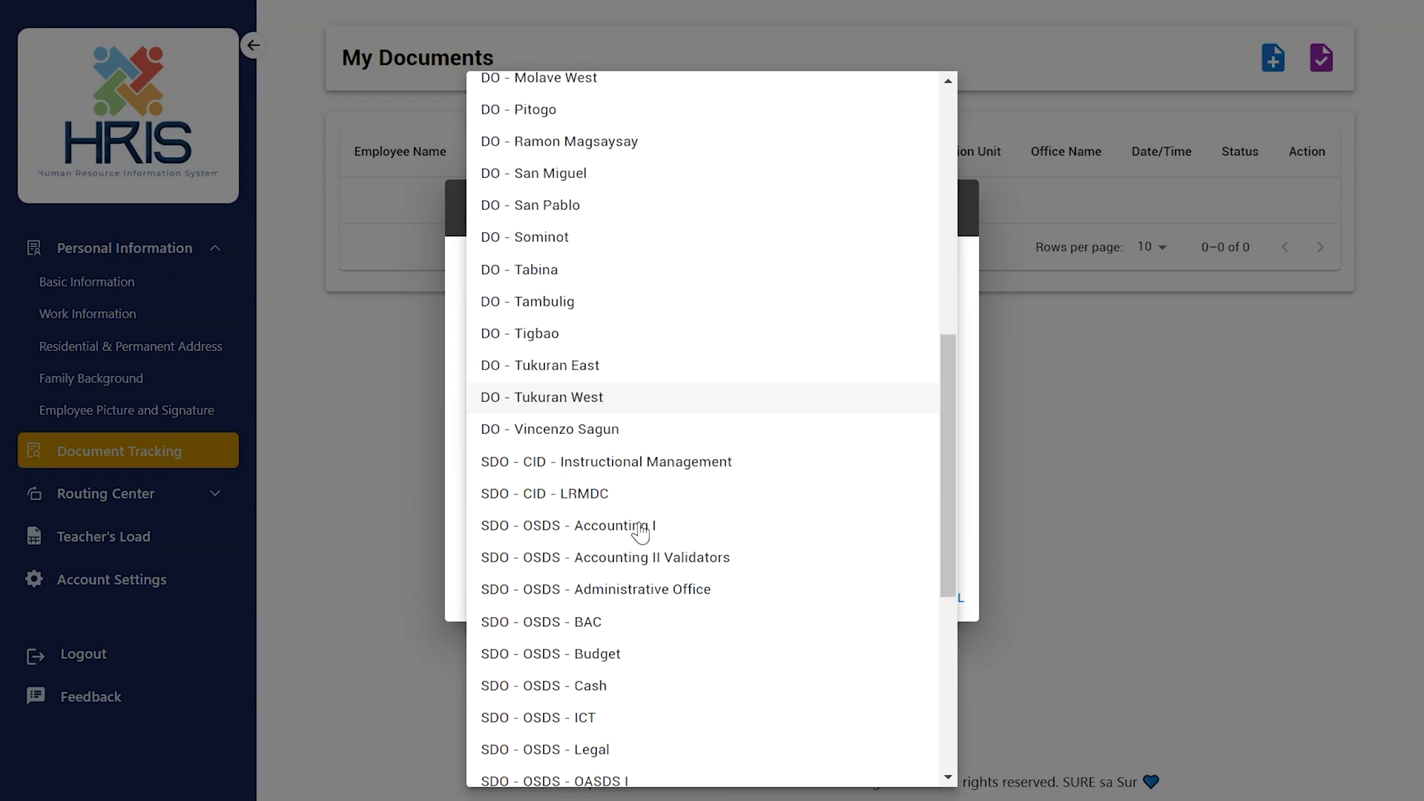
scroll(642, 532, up, 3)
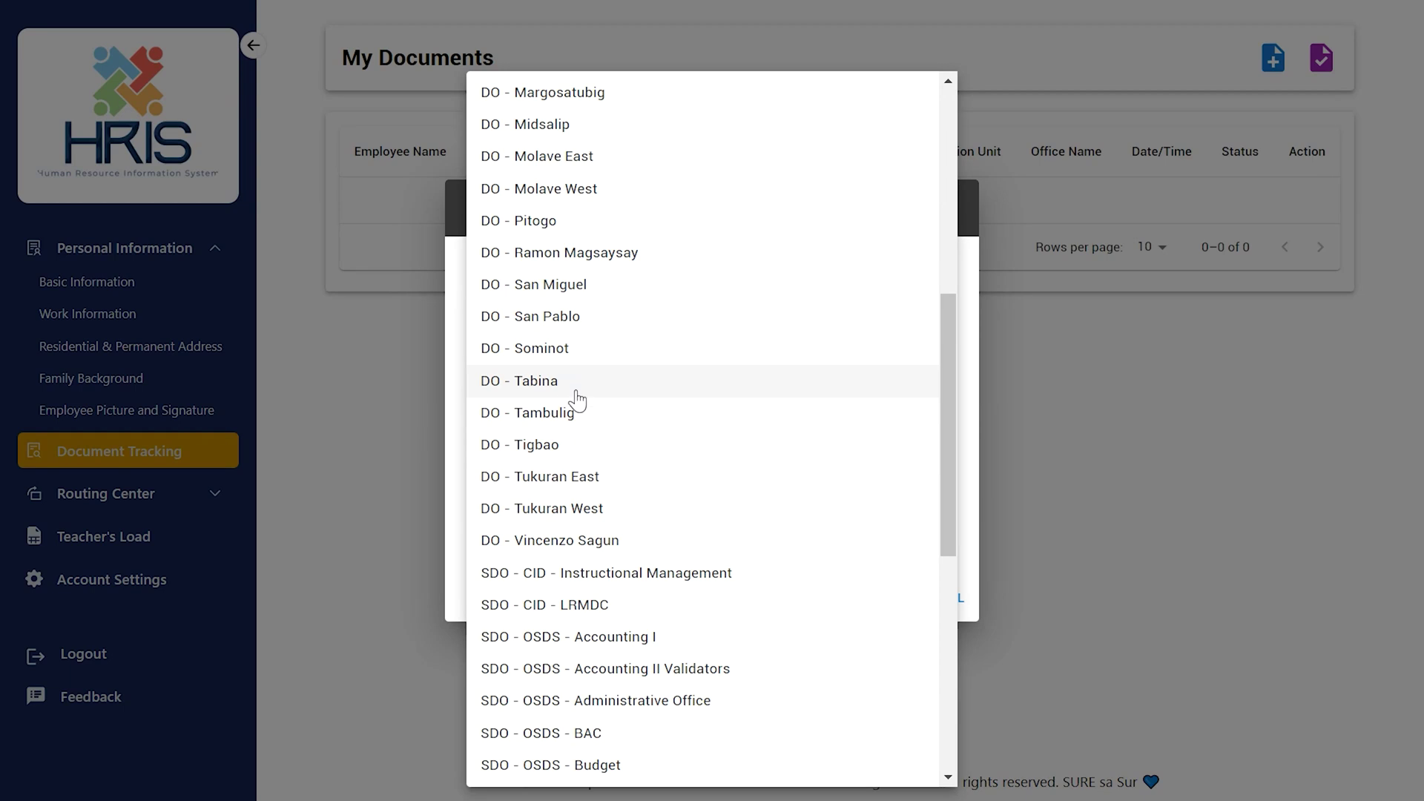
click(619, 374)
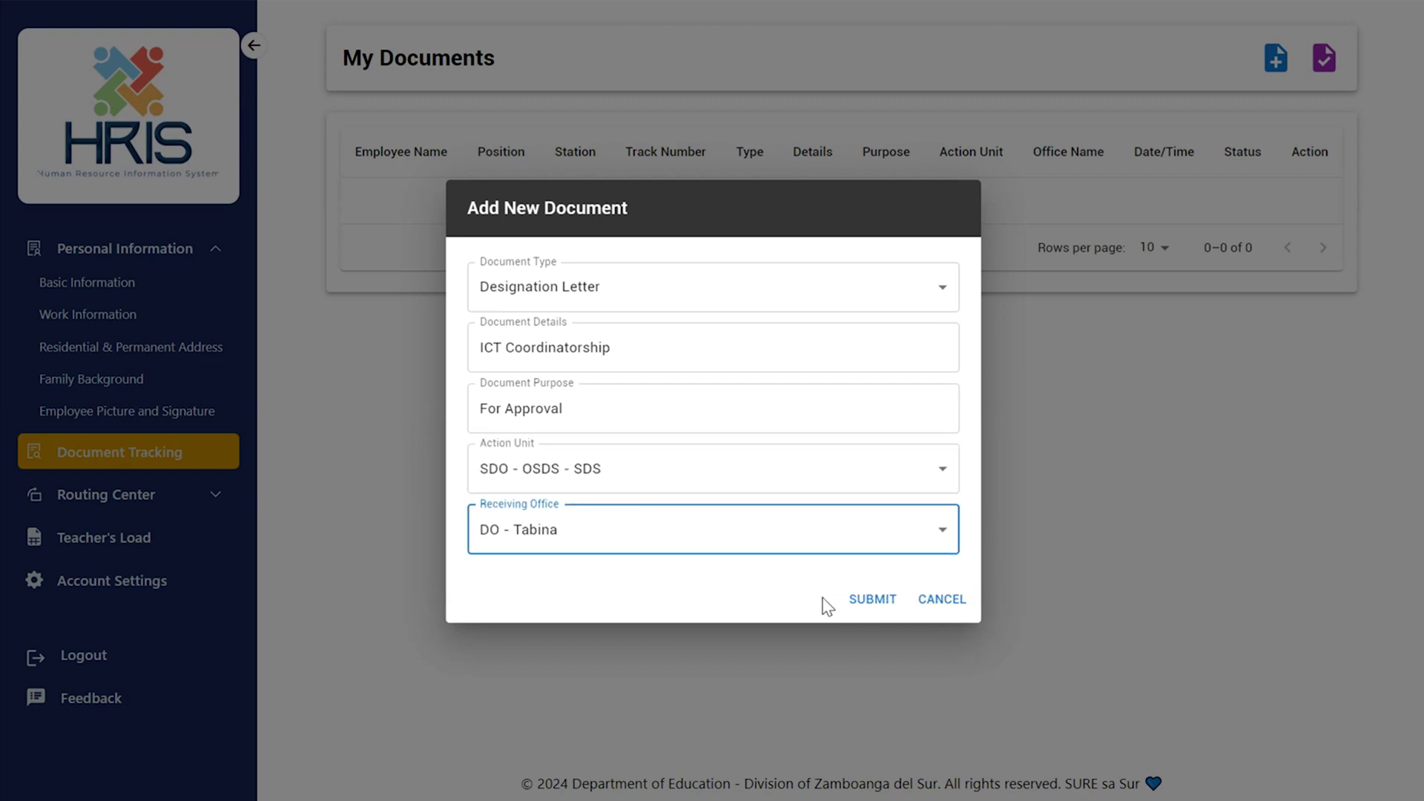
Submit the Designation Letter, listed as track 2024111, and collapse the sidebar
click(857, 599)
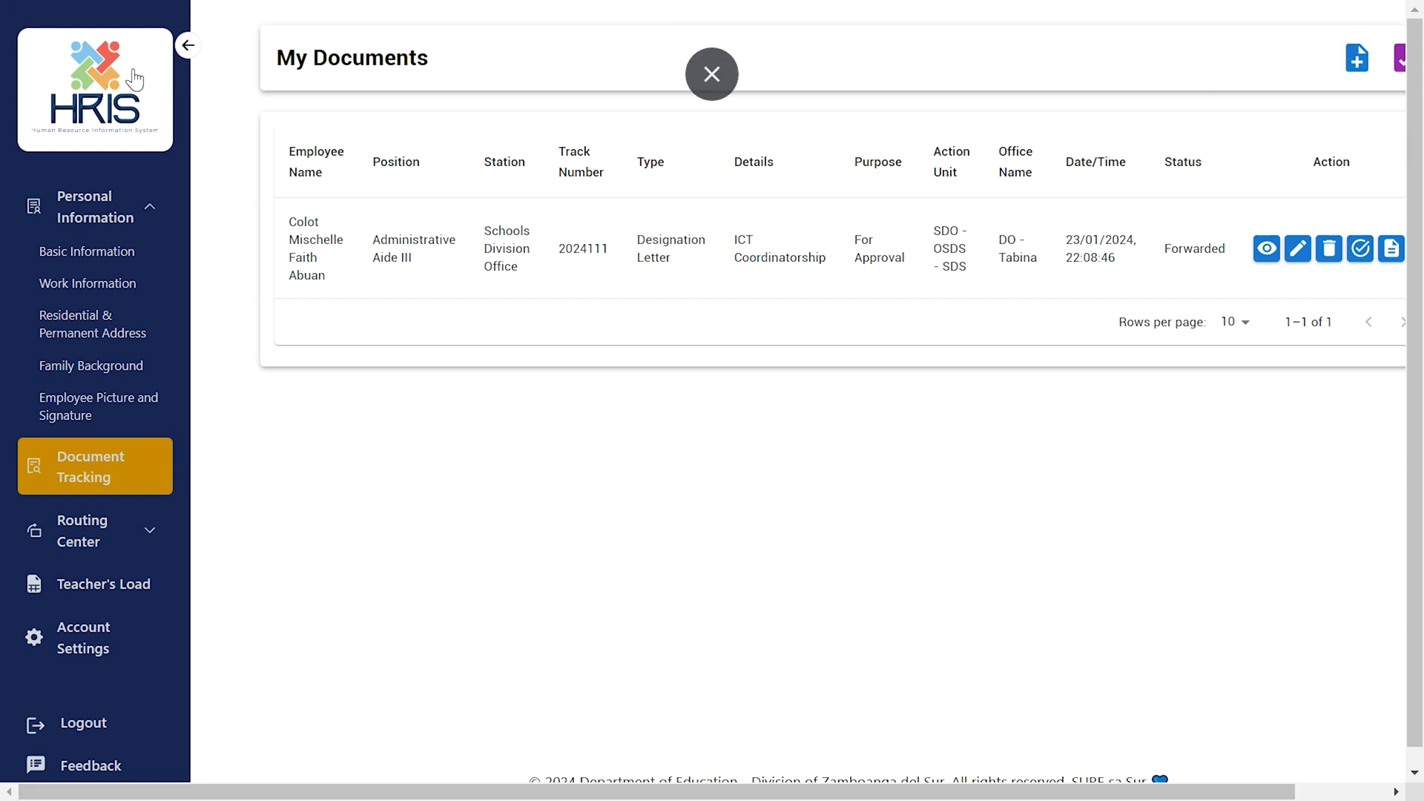
click(188, 46)
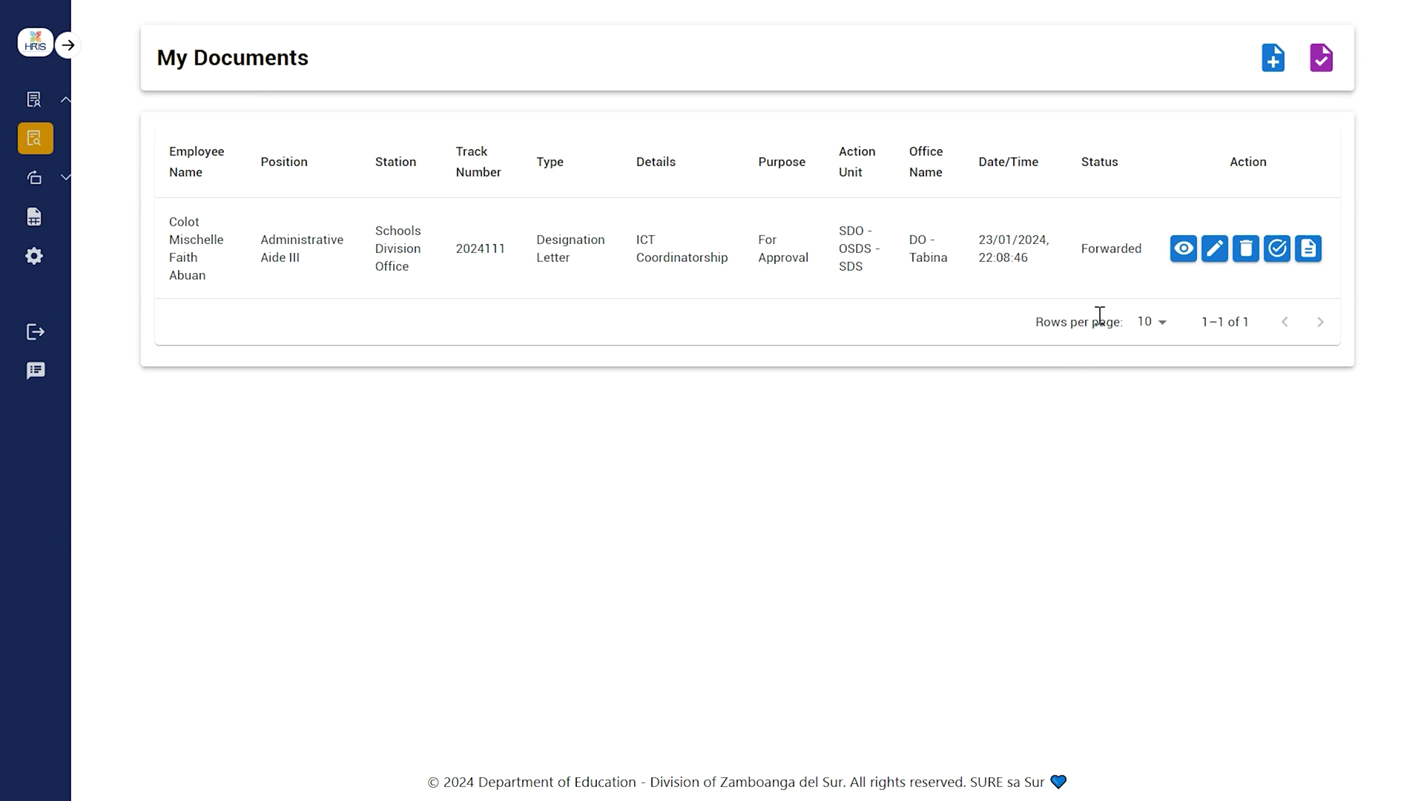
click(1182, 251)
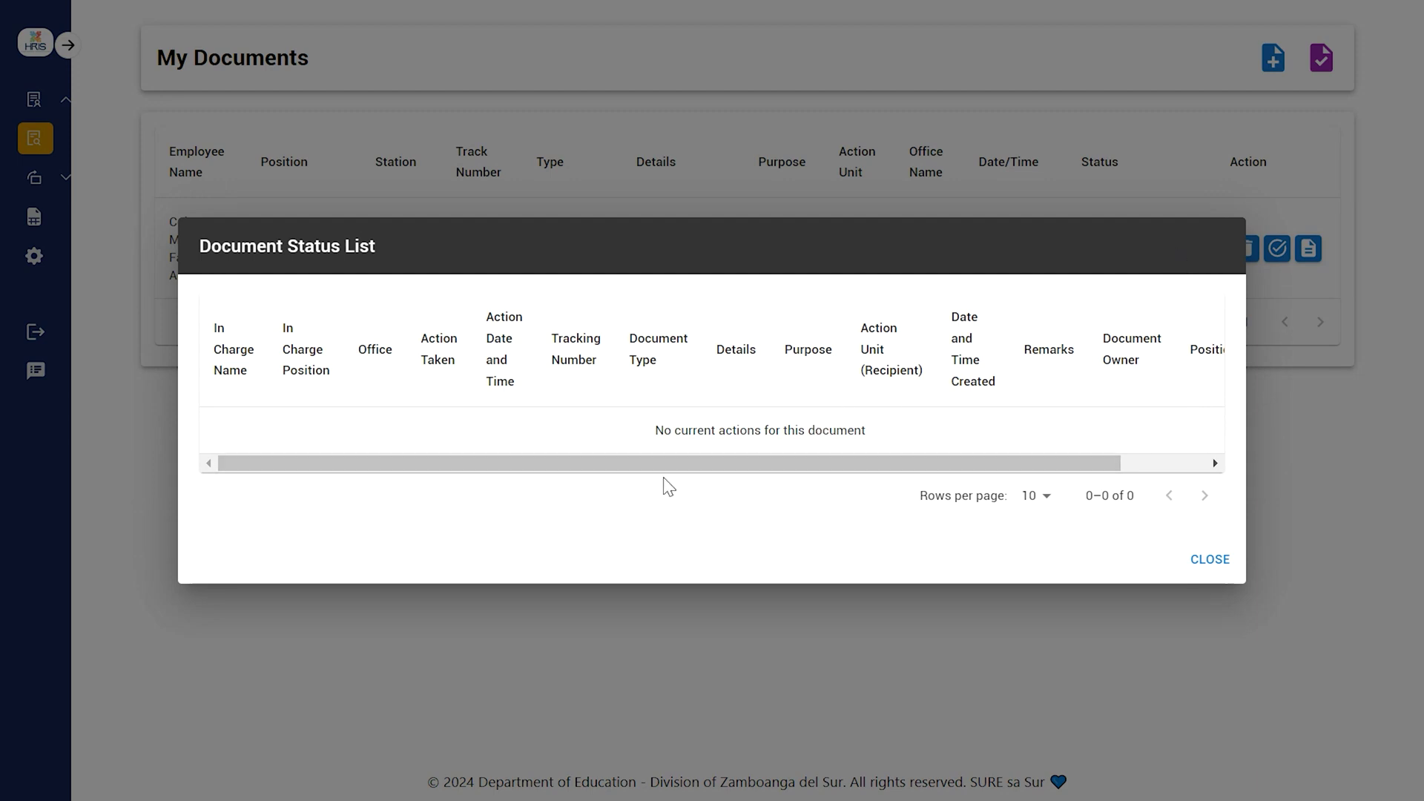
drag(669, 464, 764, 465)
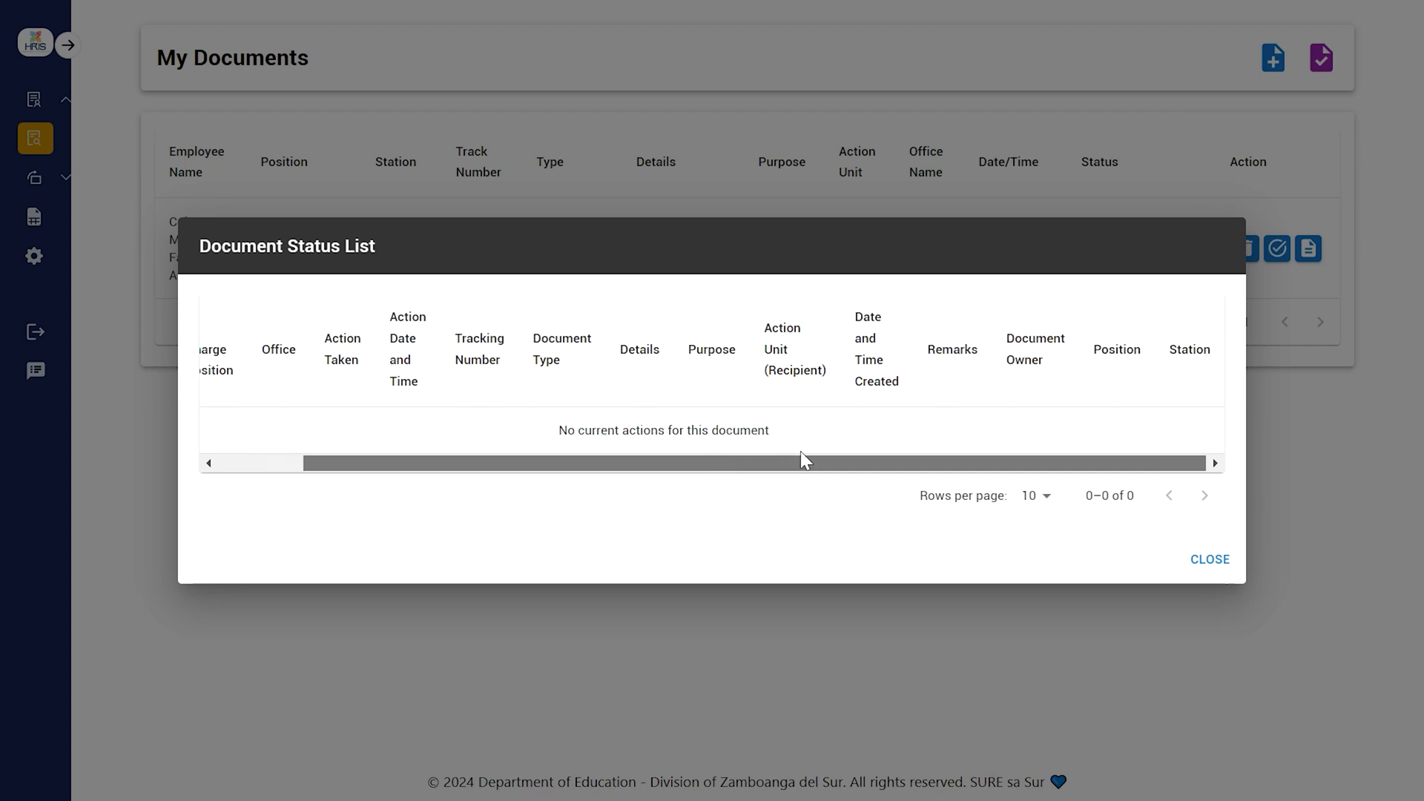
click(1231, 558)
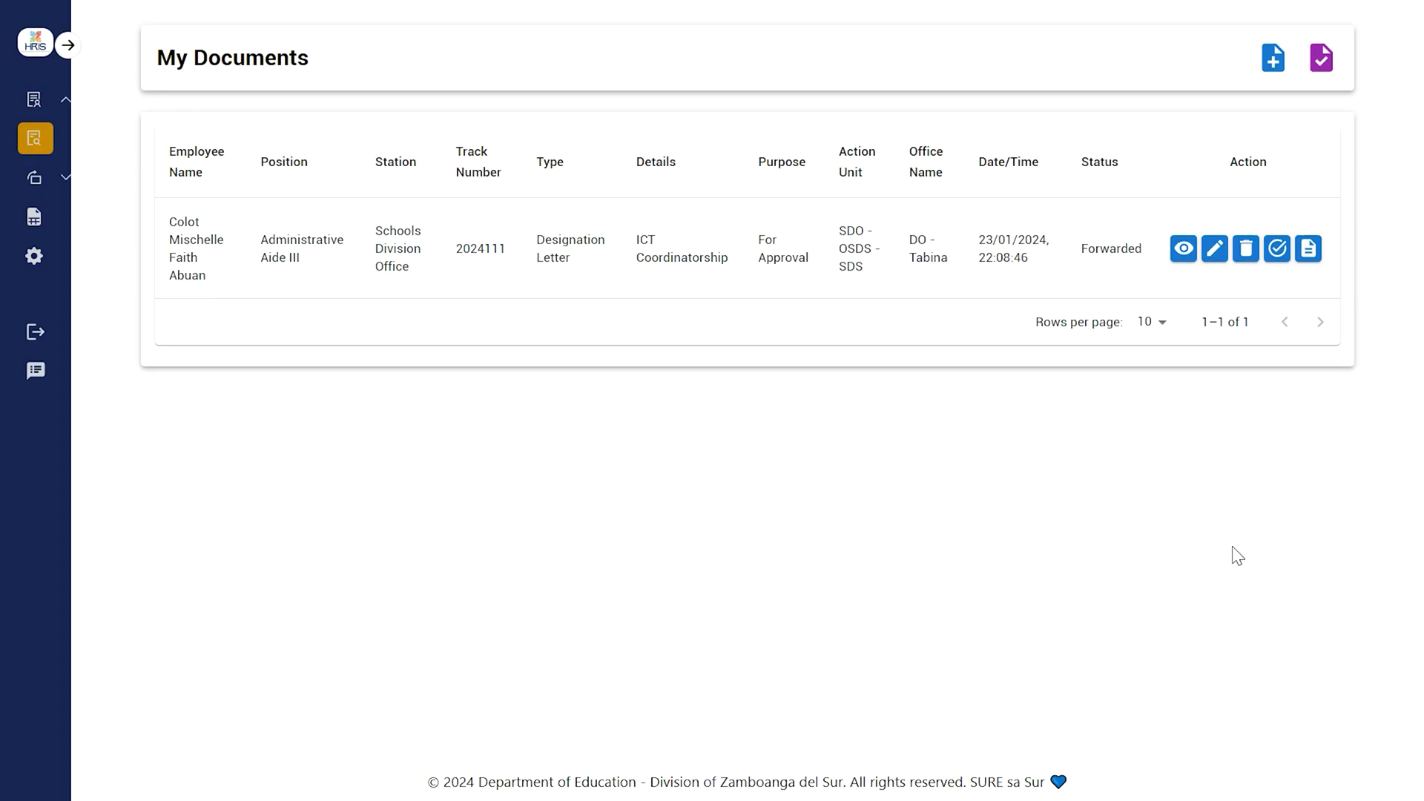
Edit the Designation Letter entry, keep DO - Tabina as receiving office, and update it
click(1214, 250)
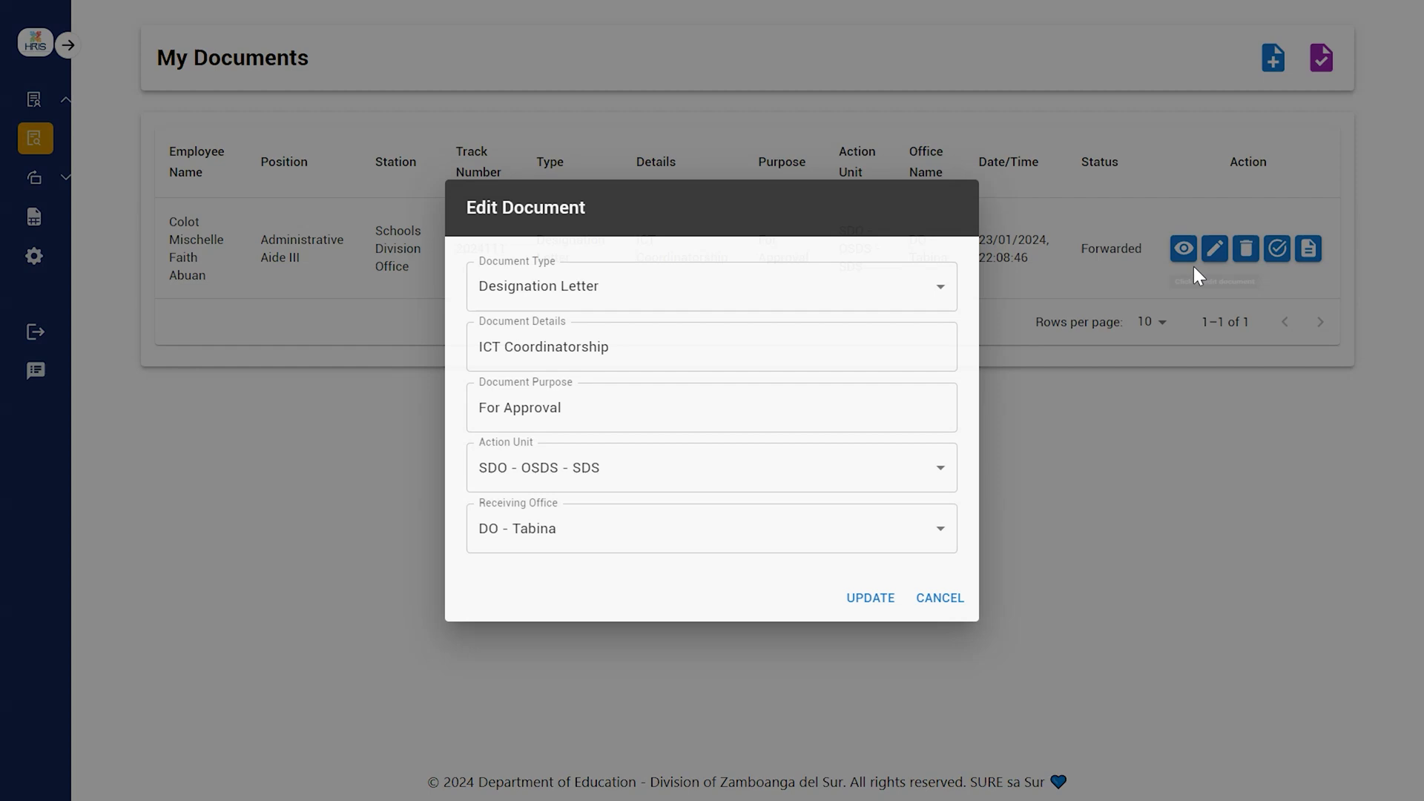
click(759, 414)
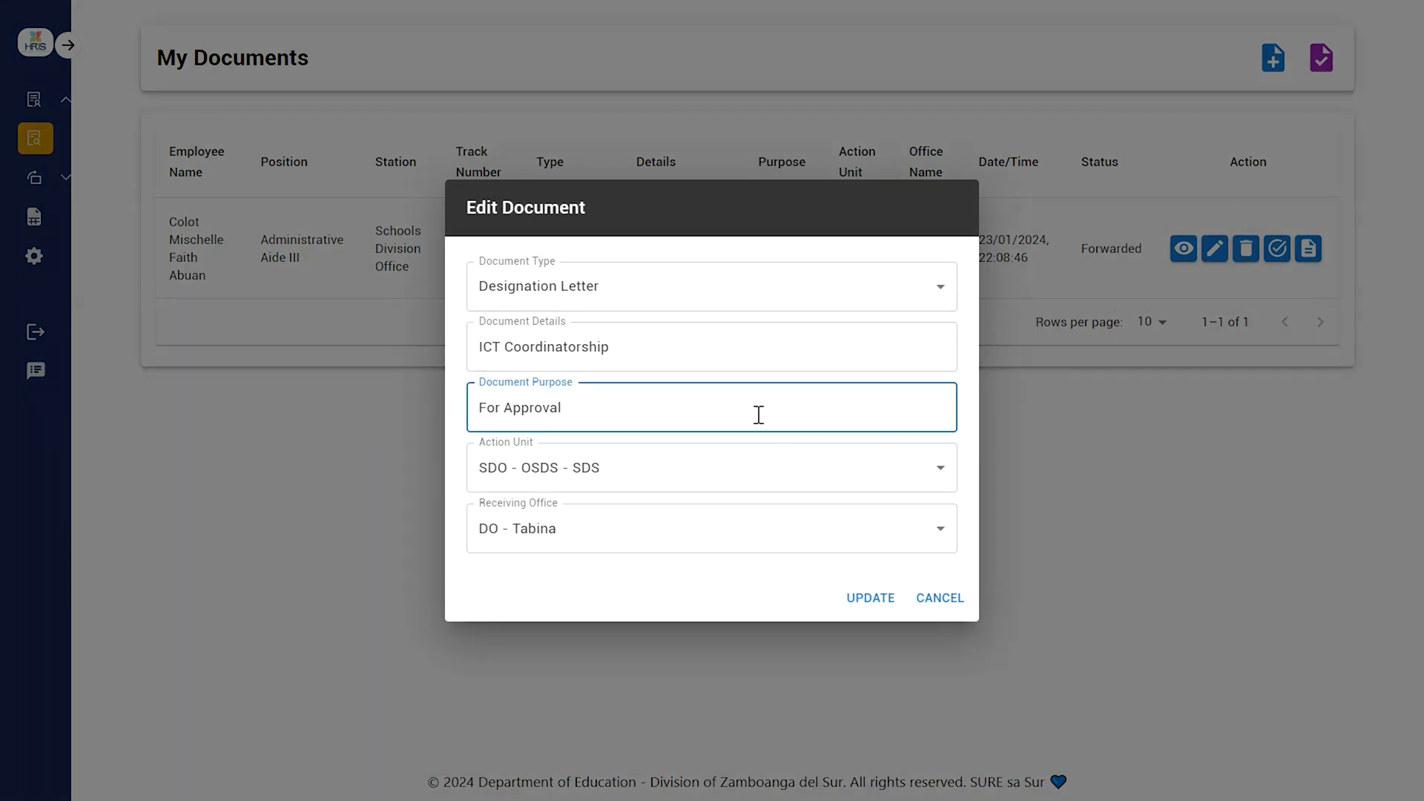
key(shift+Left)
key(shift+Left)
key(shift+Left)
key(shift+Left)
key(shift+Left)
key(shift+Left)
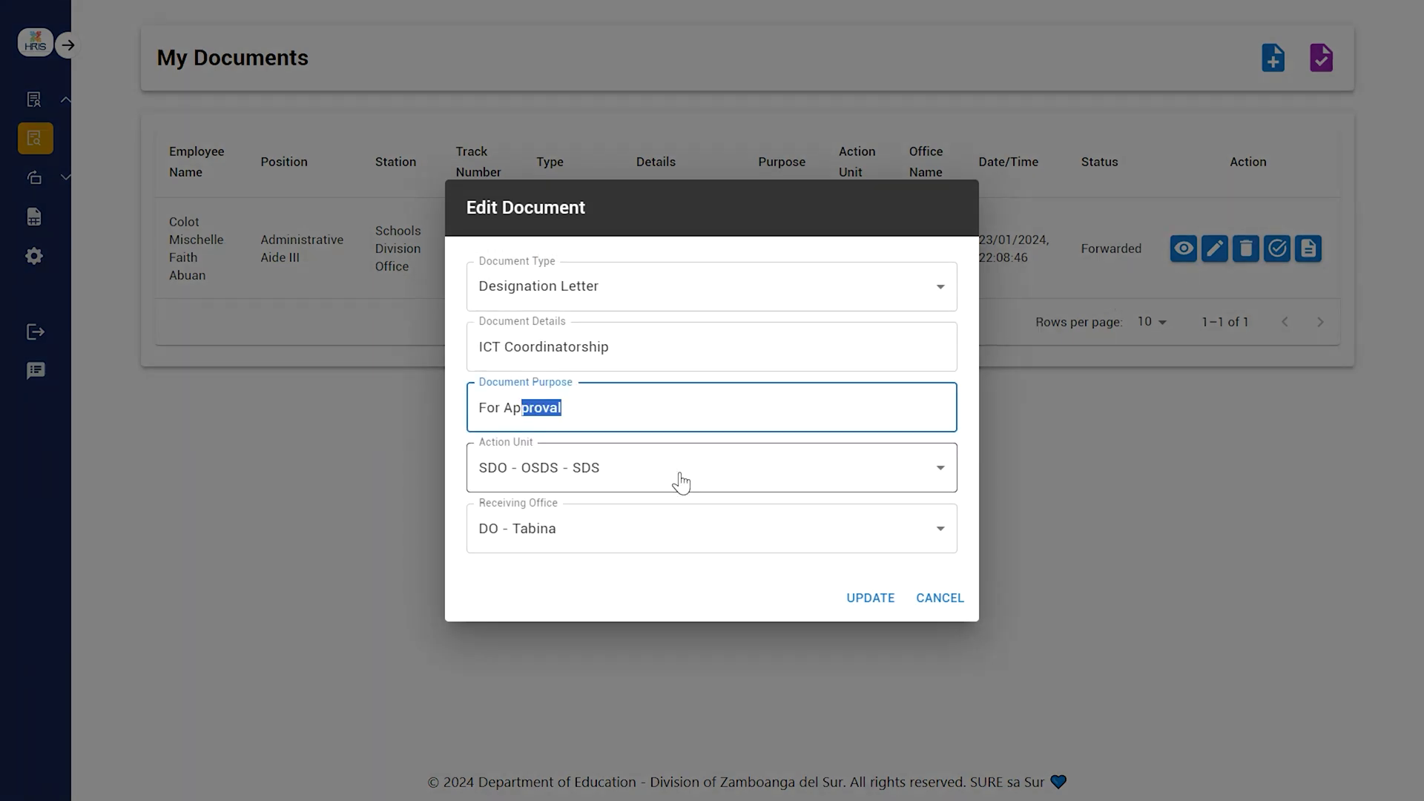
click(696, 530)
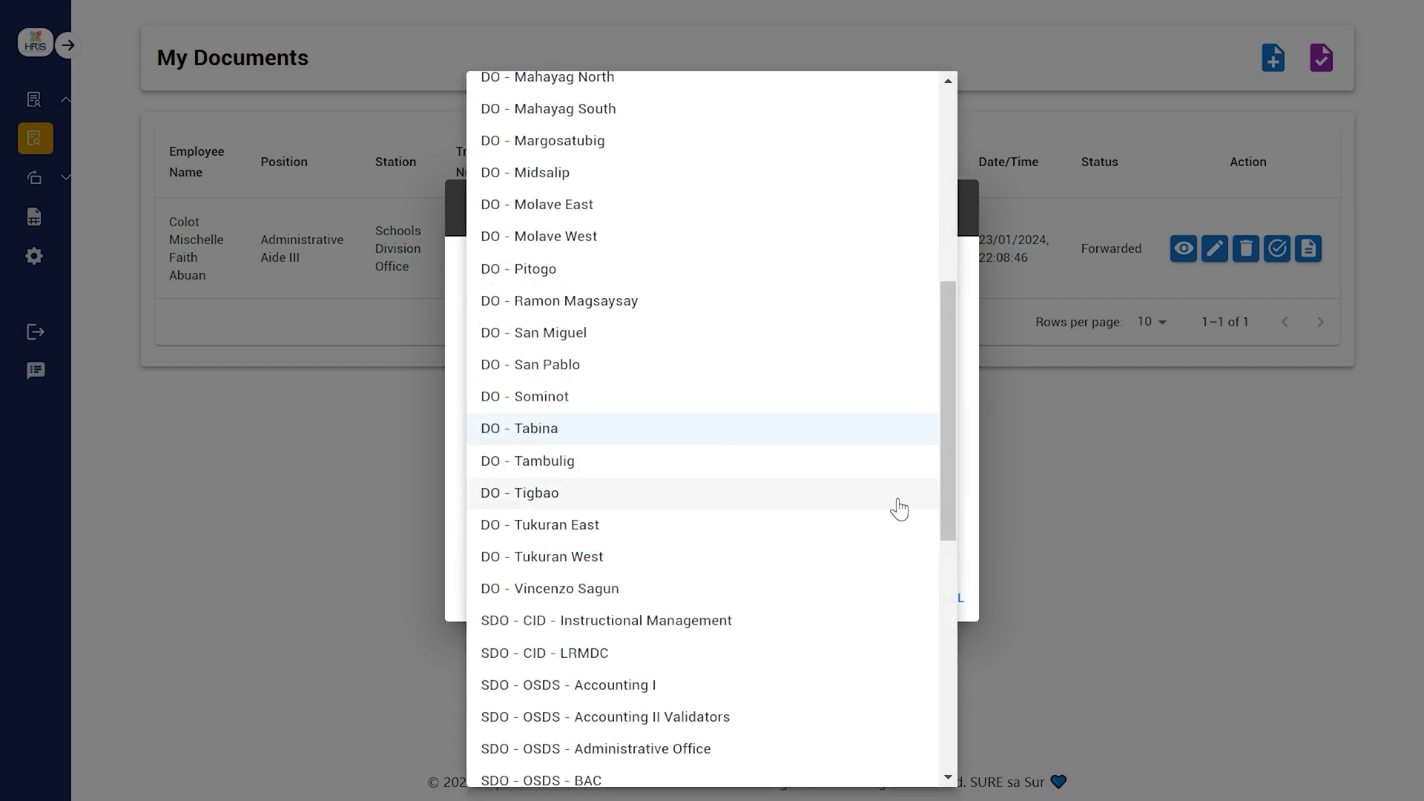
click(1037, 484)
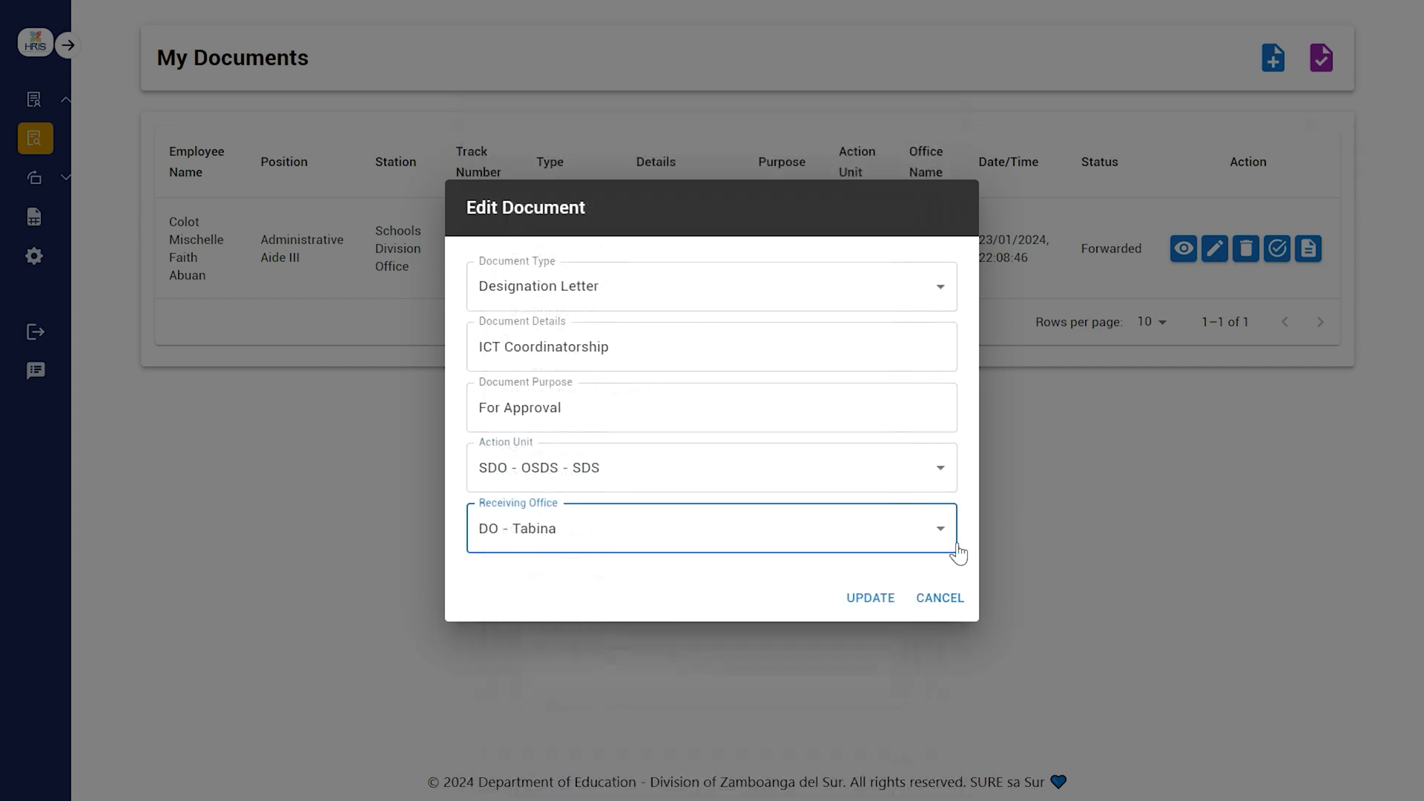
click(886, 607)
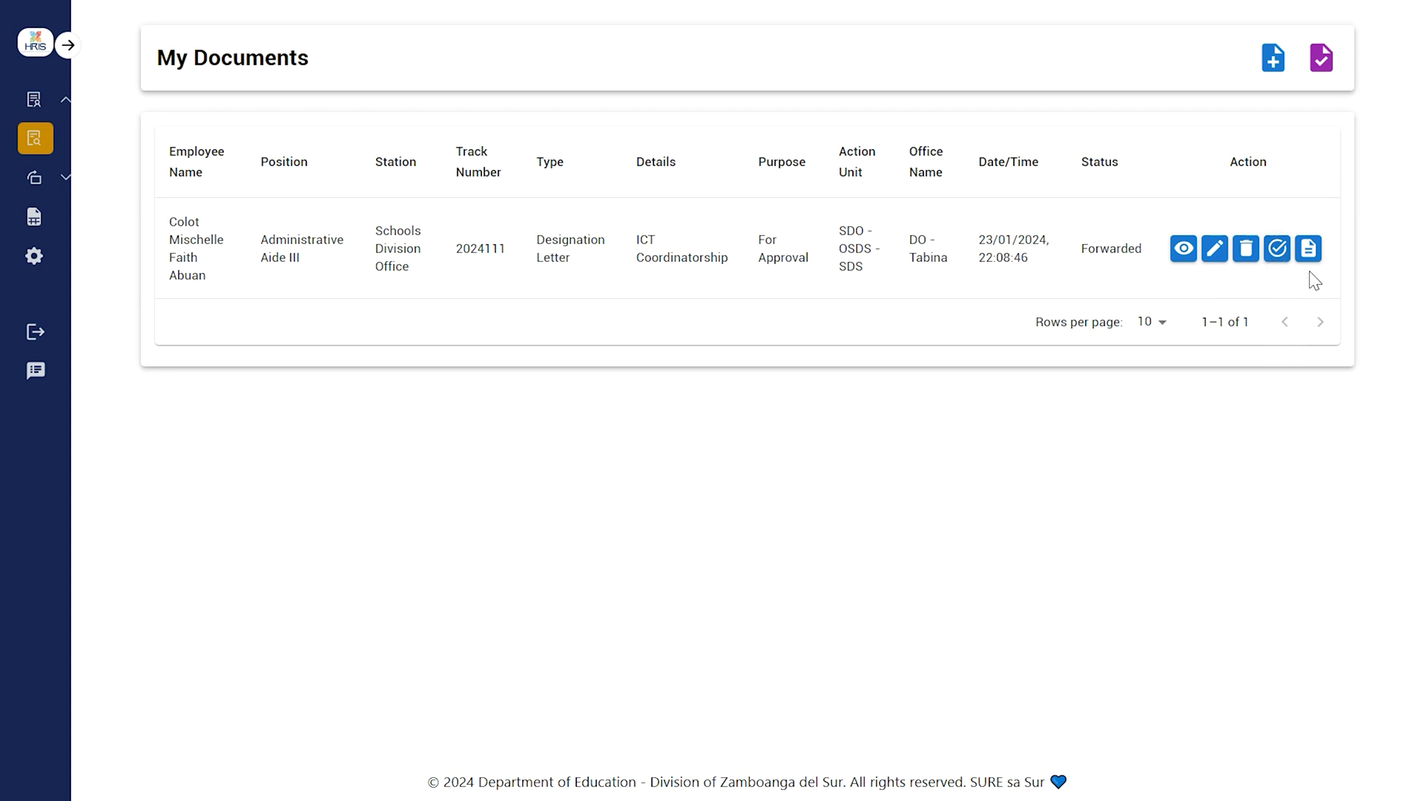
Print the Designation Letter's tracking slip with headers and footers turned off
click(1308, 253)
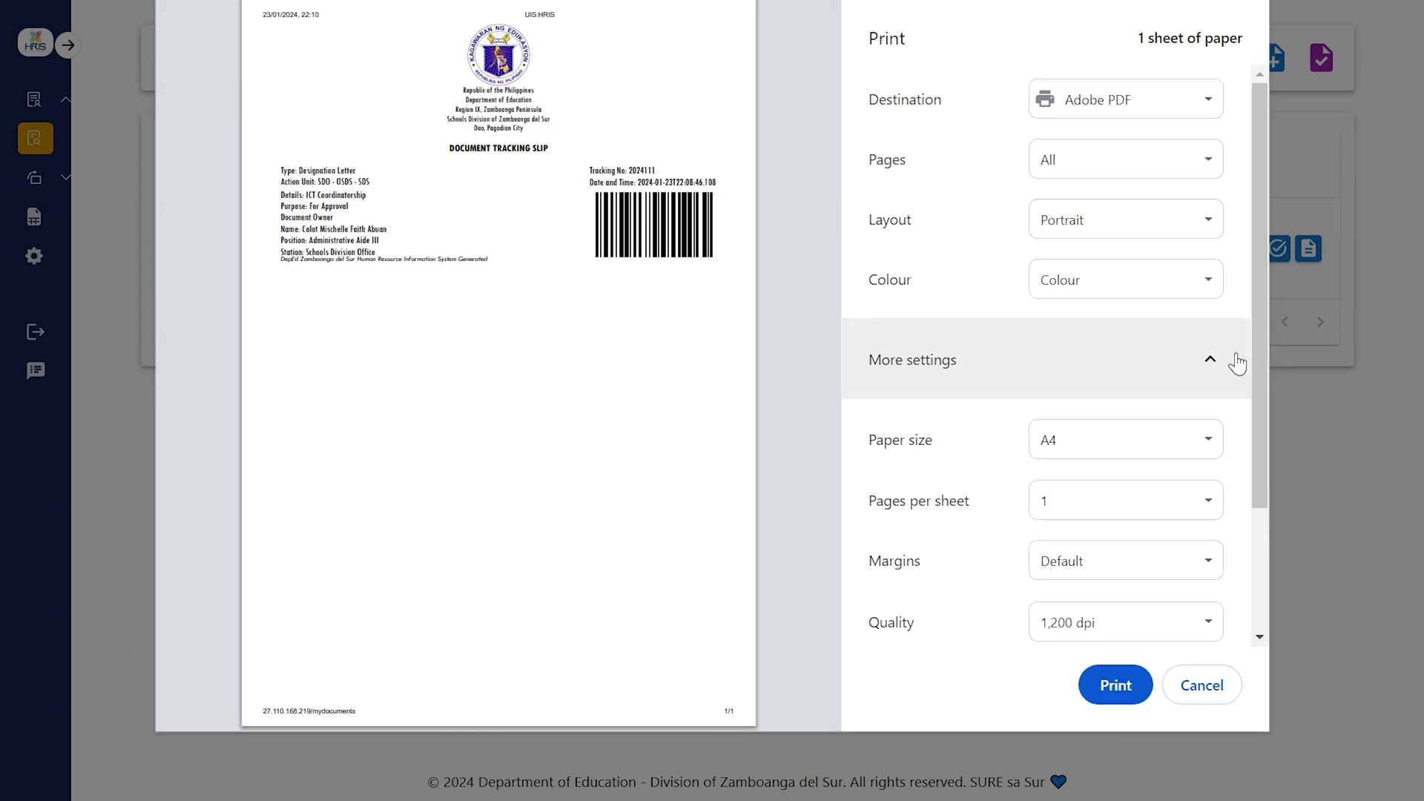
scroll(1112, 533, down, 3)
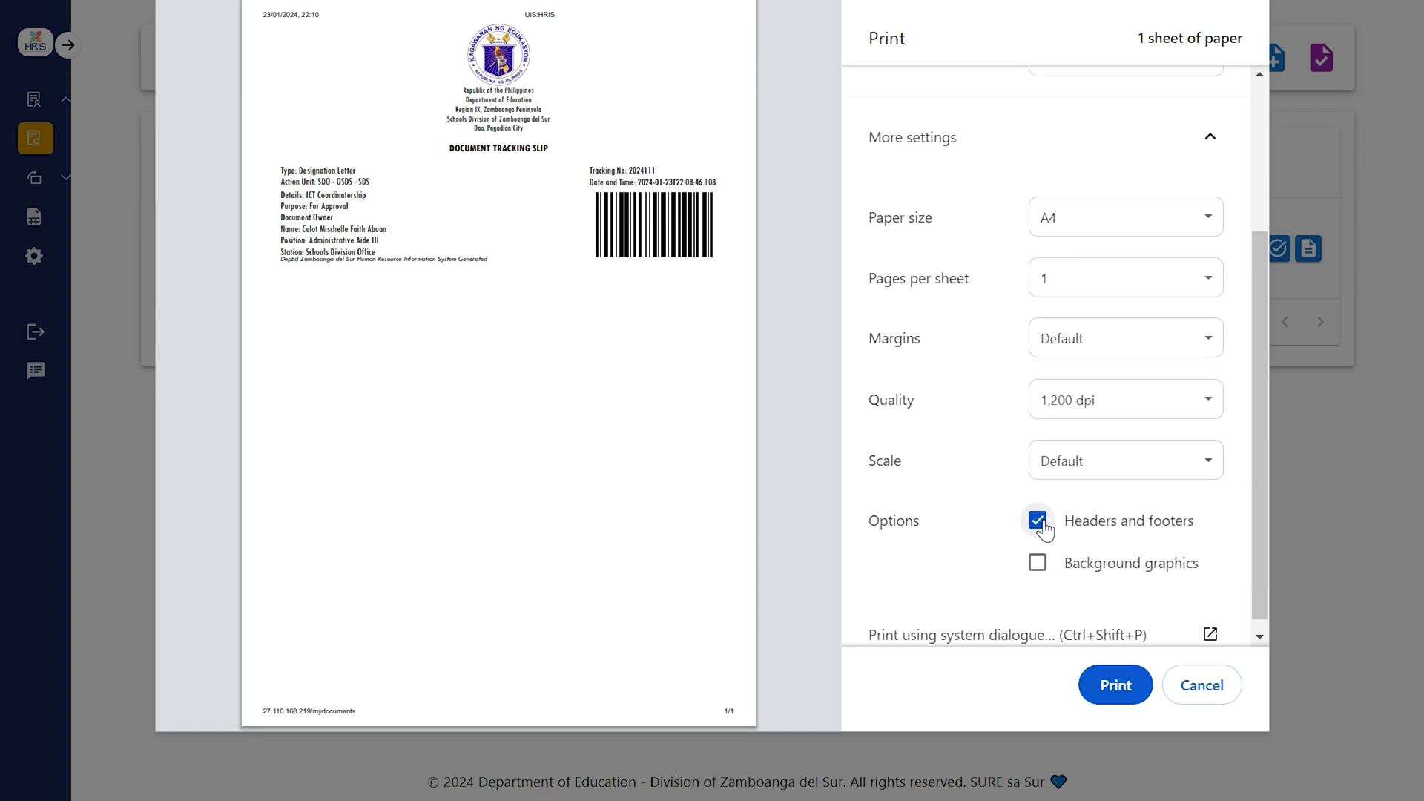
click(1038, 521)
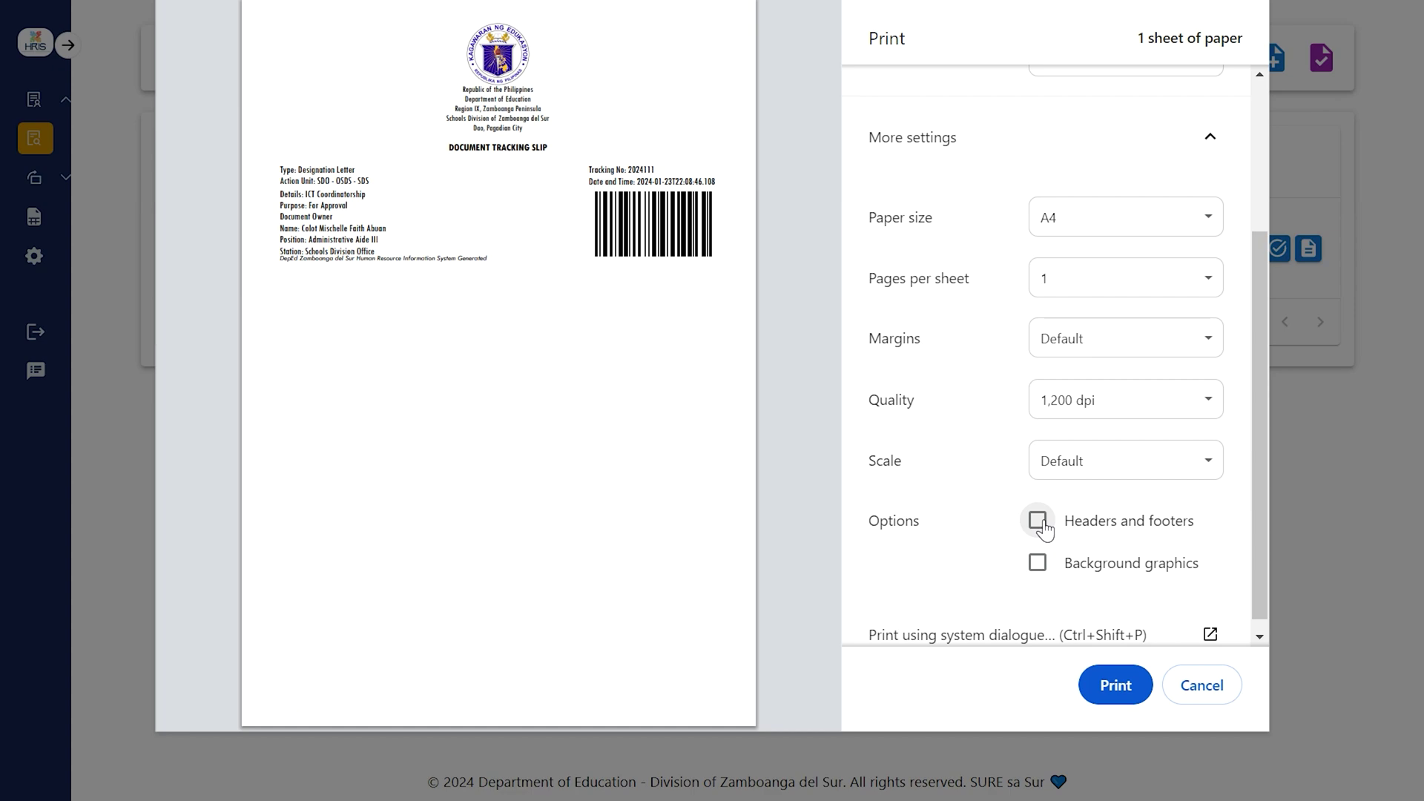
click(1114, 682)
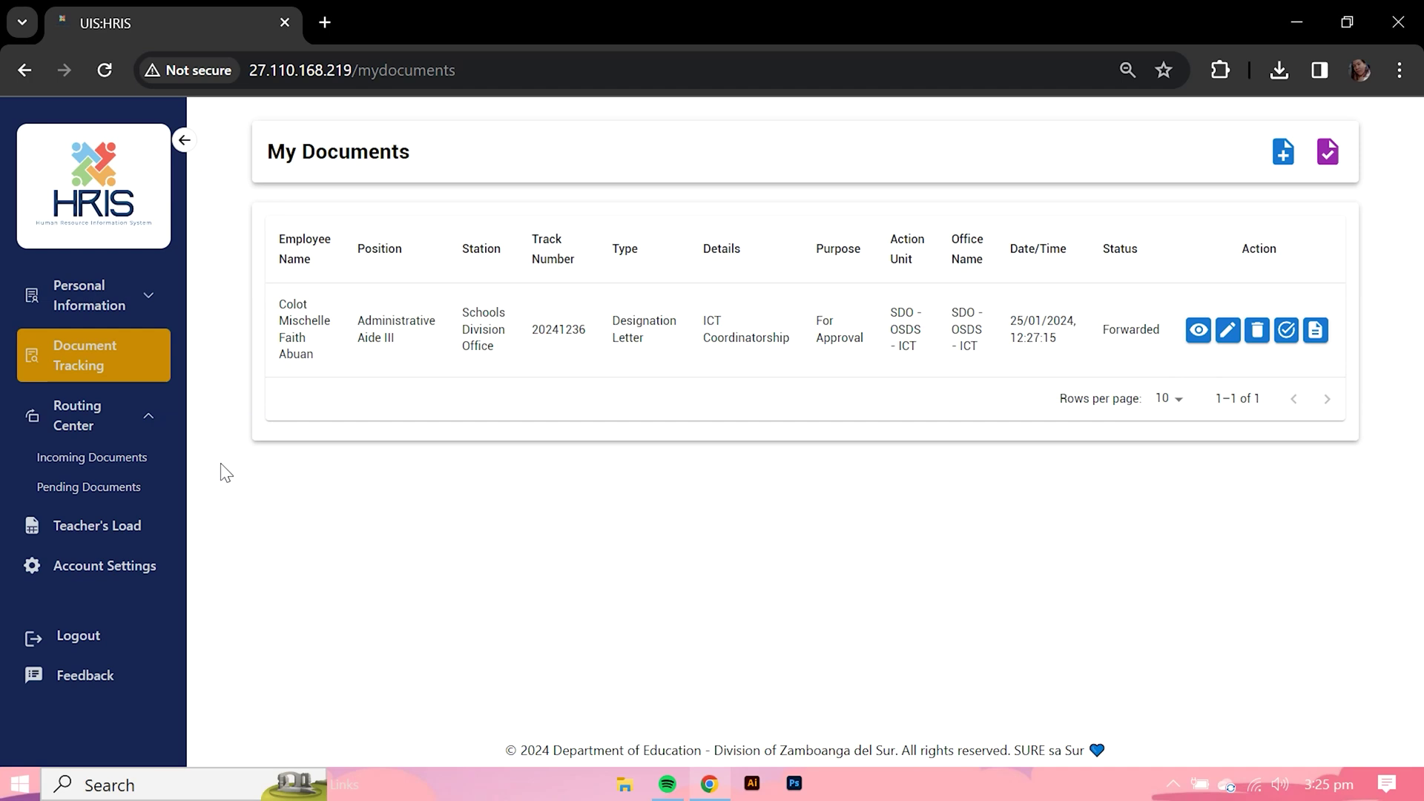
Receive the incoming Designation Letter from Incoming Documents
click(136, 461)
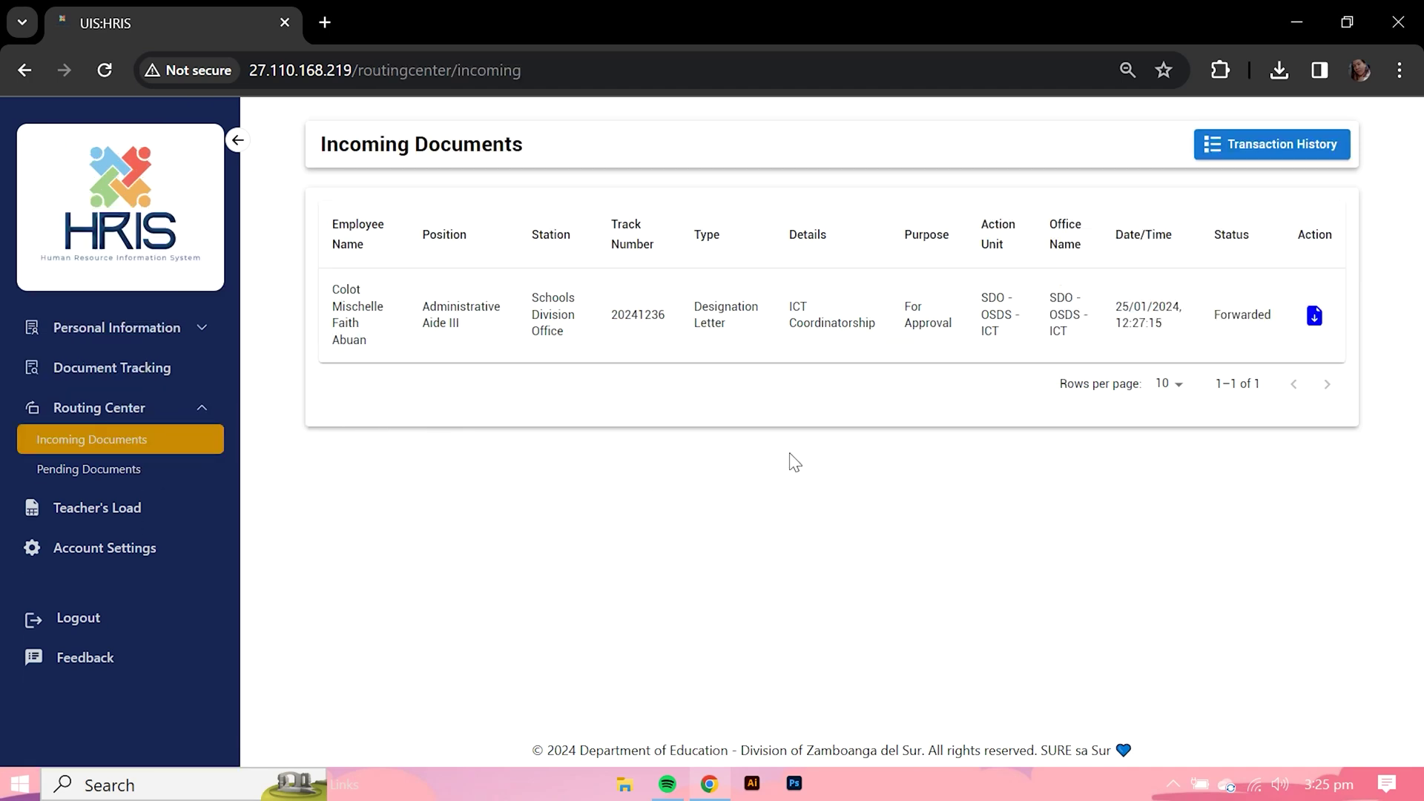
click(1315, 319)
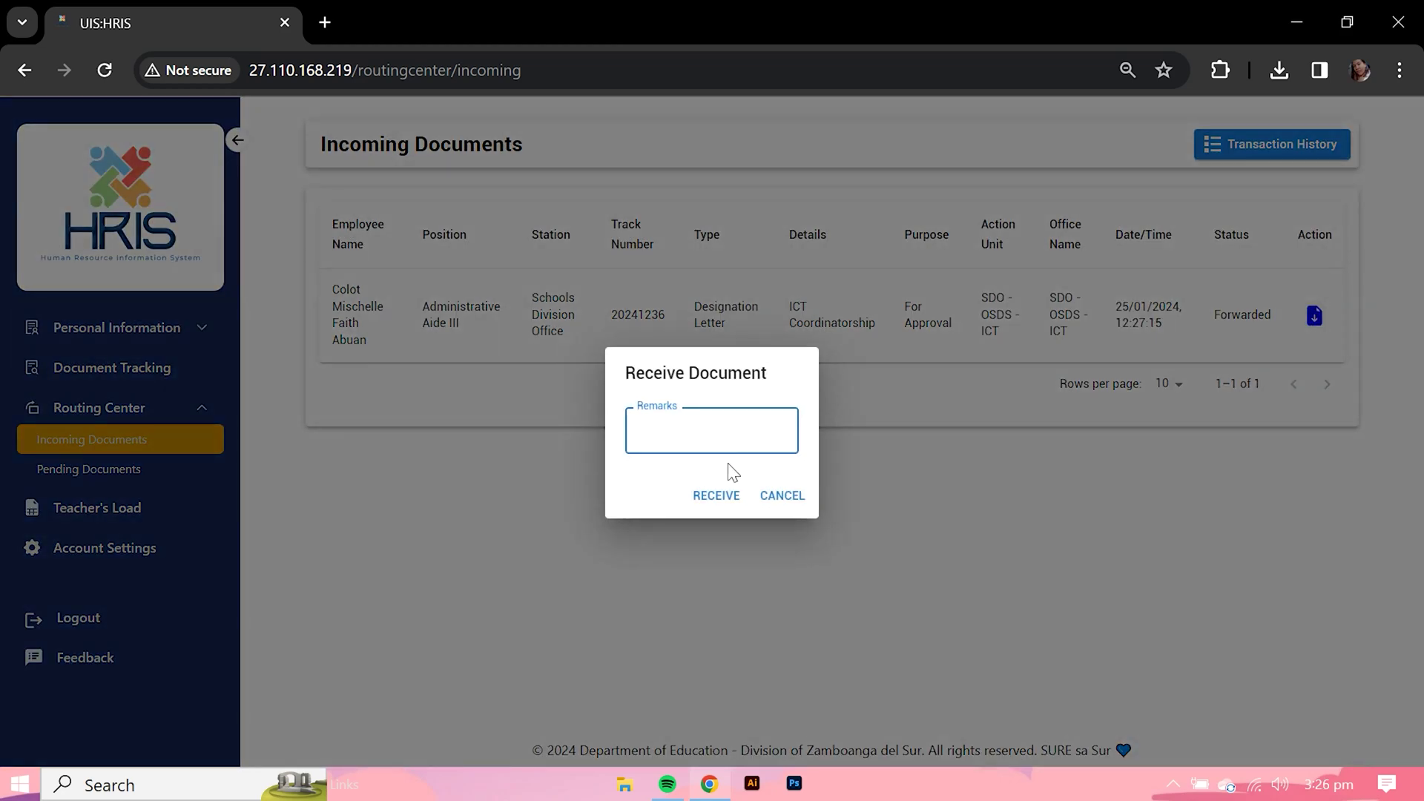
click(719, 495)
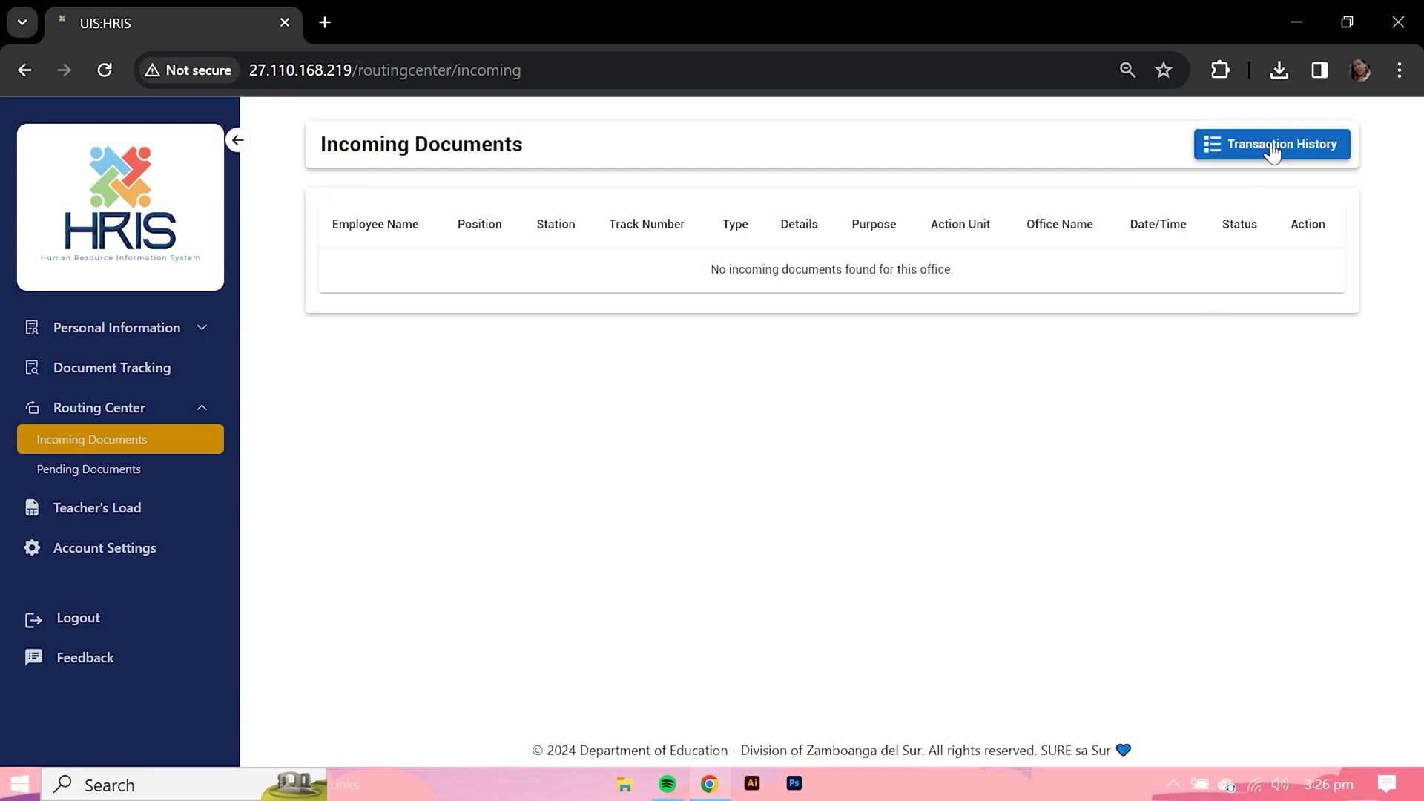
Export the transaction history to Excel and show the downloaded file in its folder
click(1272, 146)
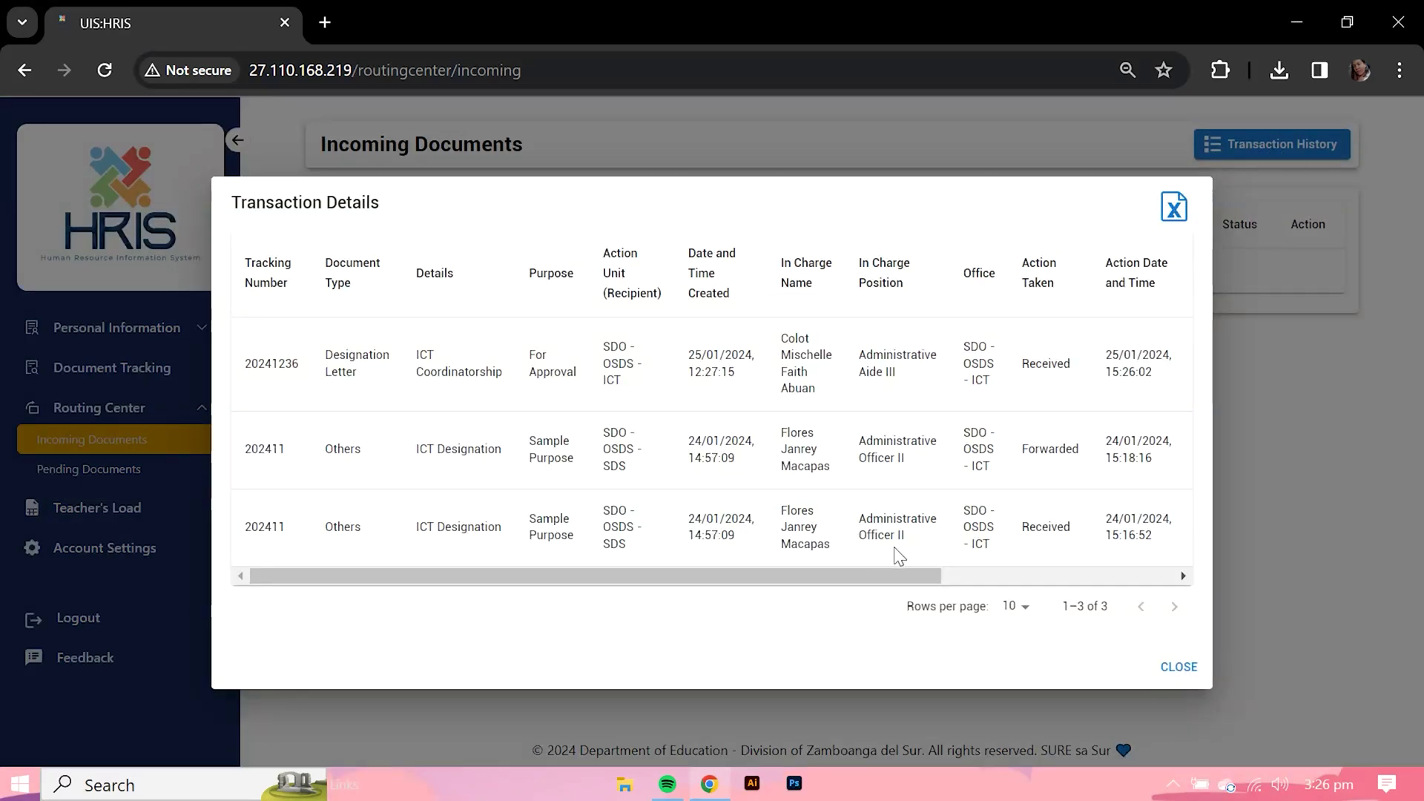
click(1175, 209)
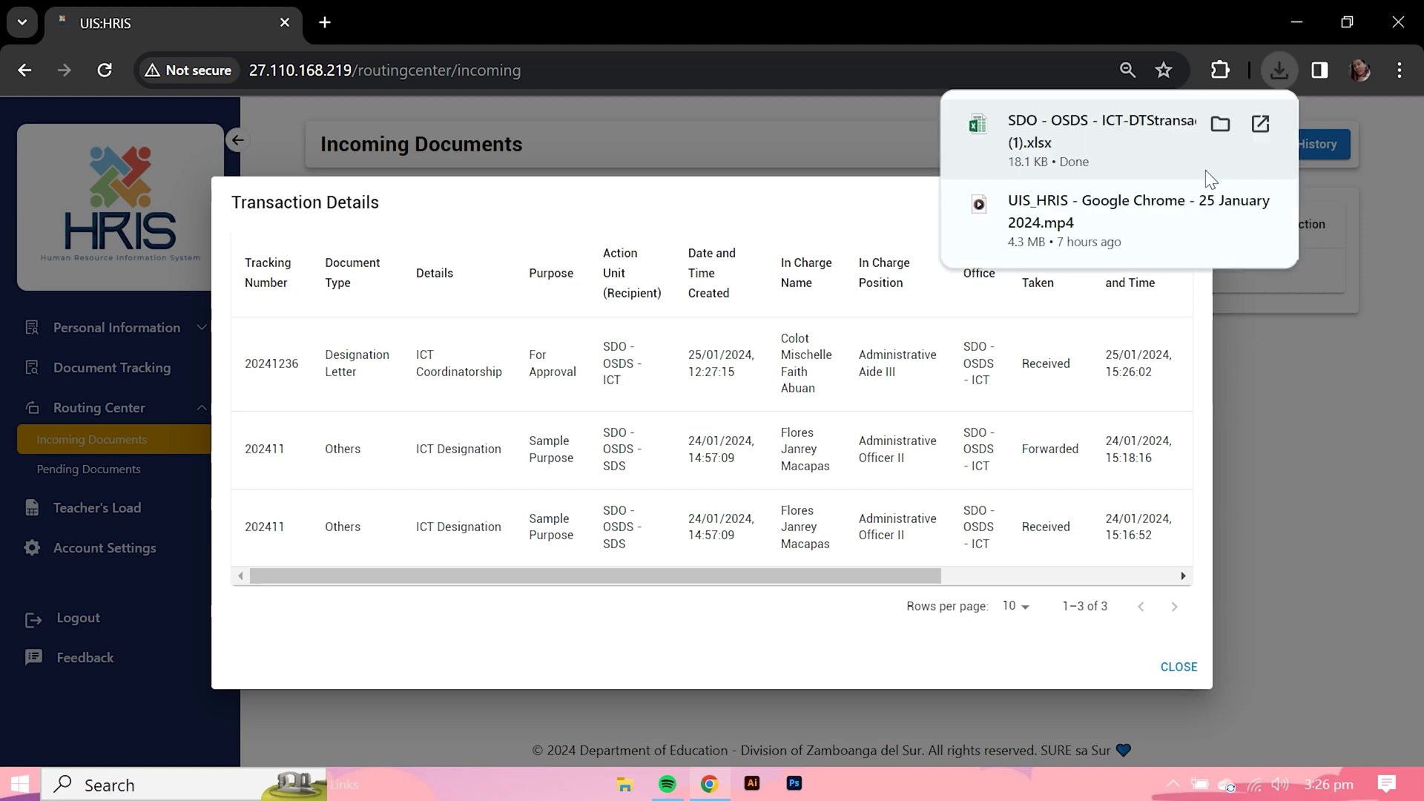
click(1222, 123)
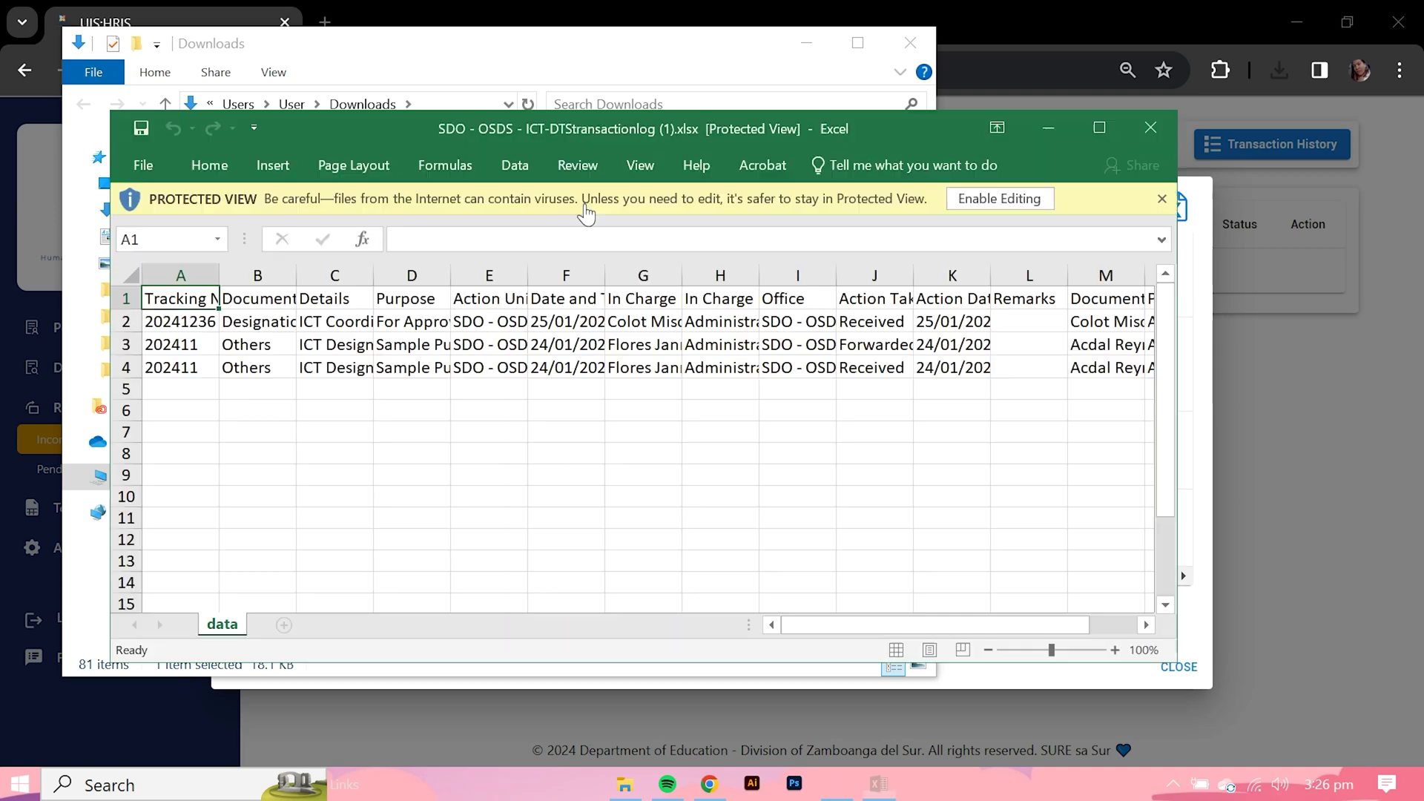
Enable editing in the exported transaction log, review its rows, and close Excel
click(1044, 198)
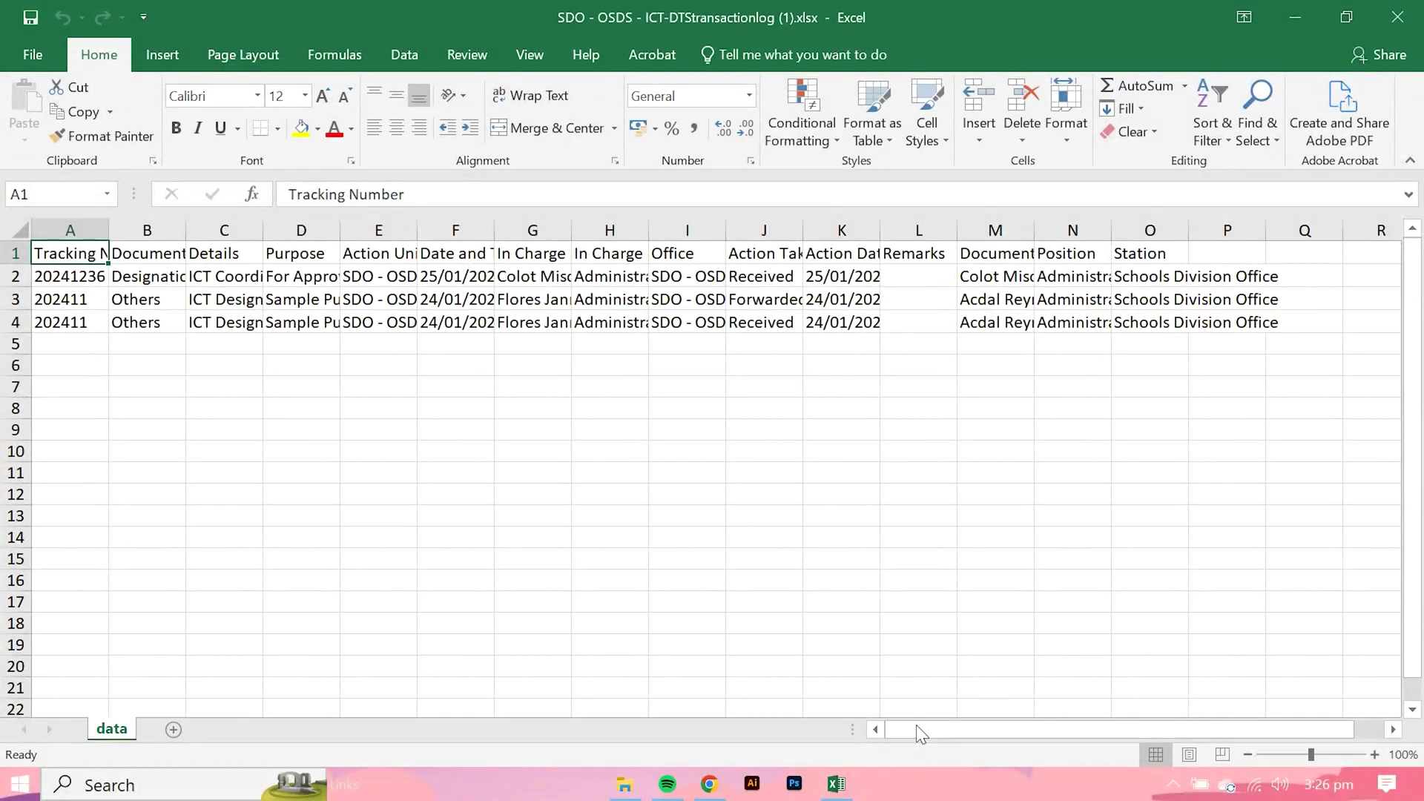
drag(920, 733, 1277, 342)
click(1419, 15)
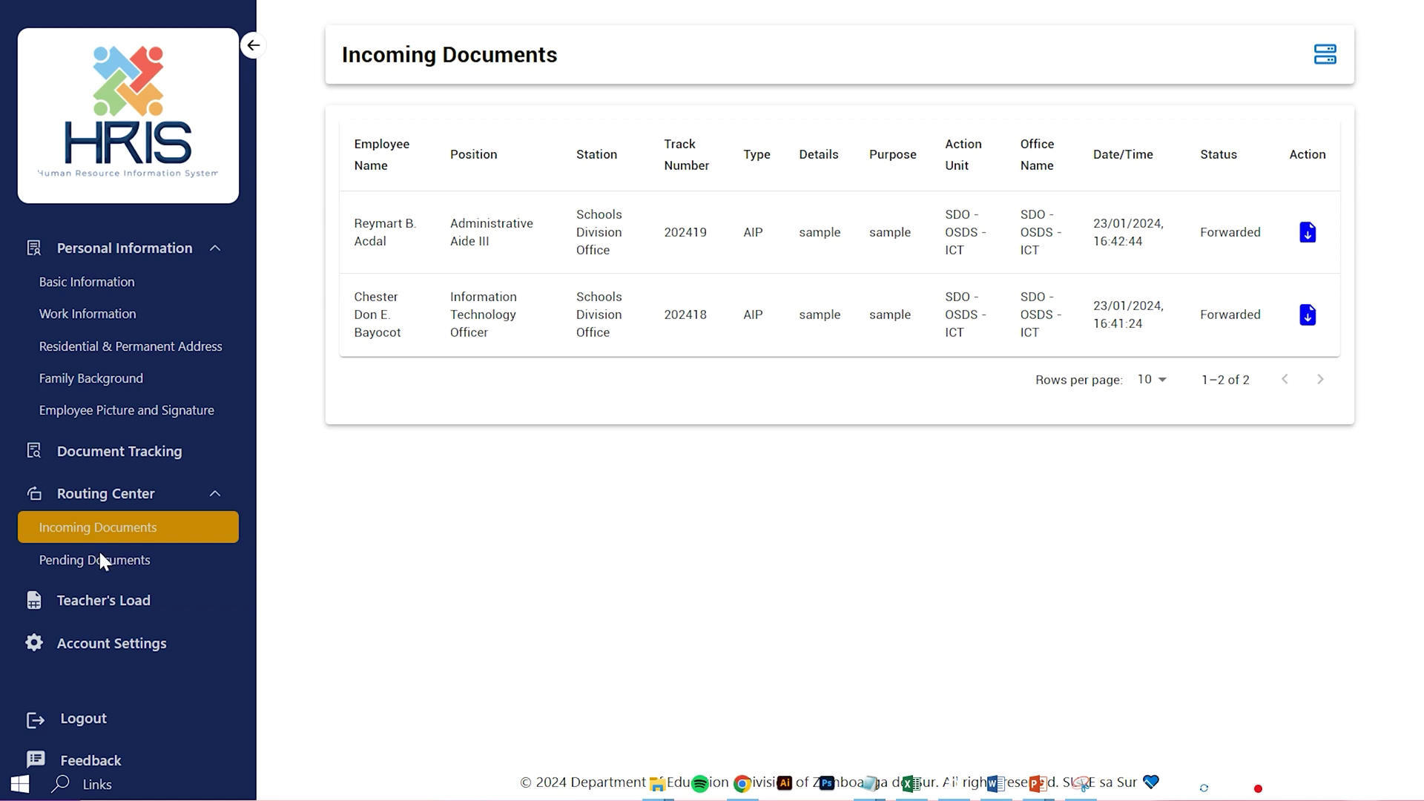
Forward Designation Letter 2024111 from Pending Documents to SDO - OSDS - OASDS II
click(102, 560)
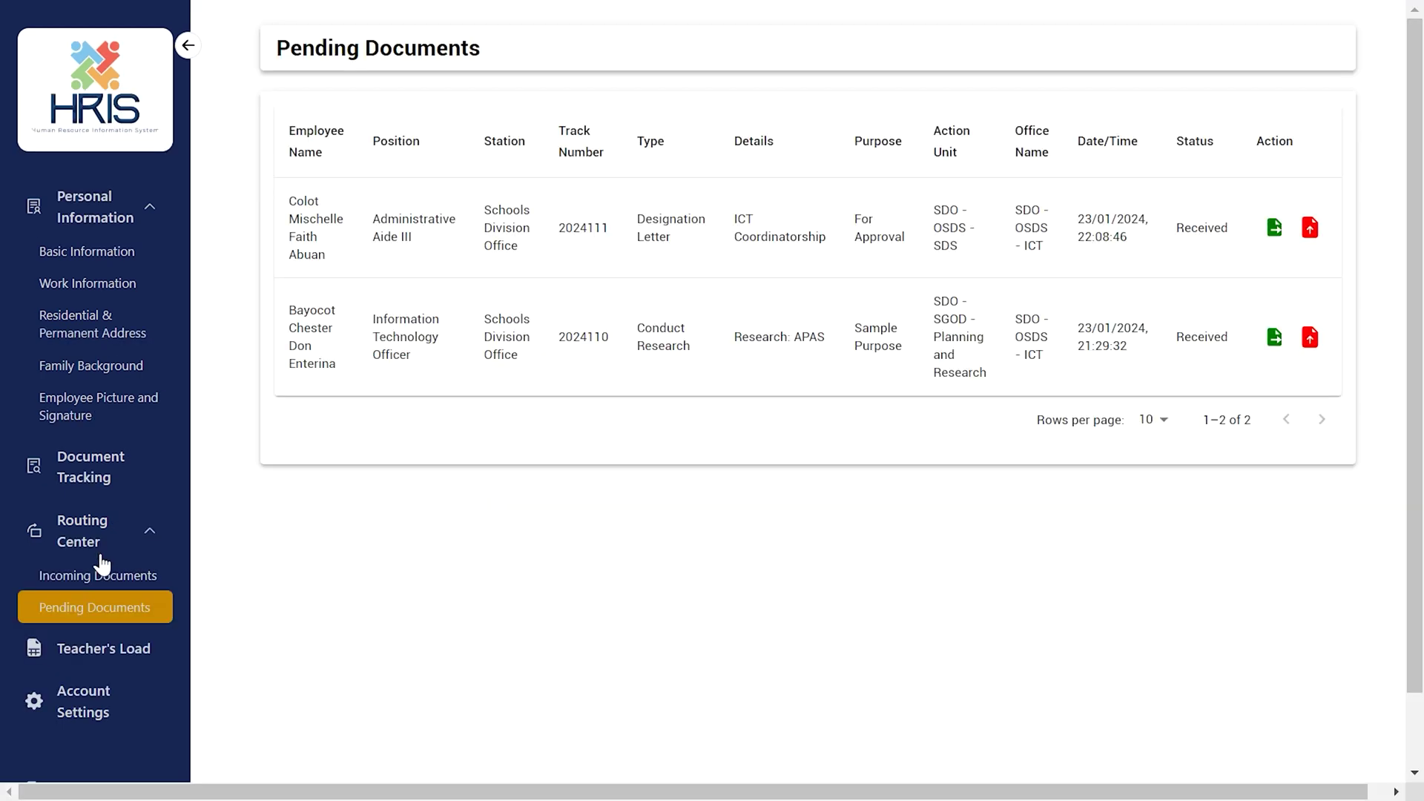
click(1276, 228)
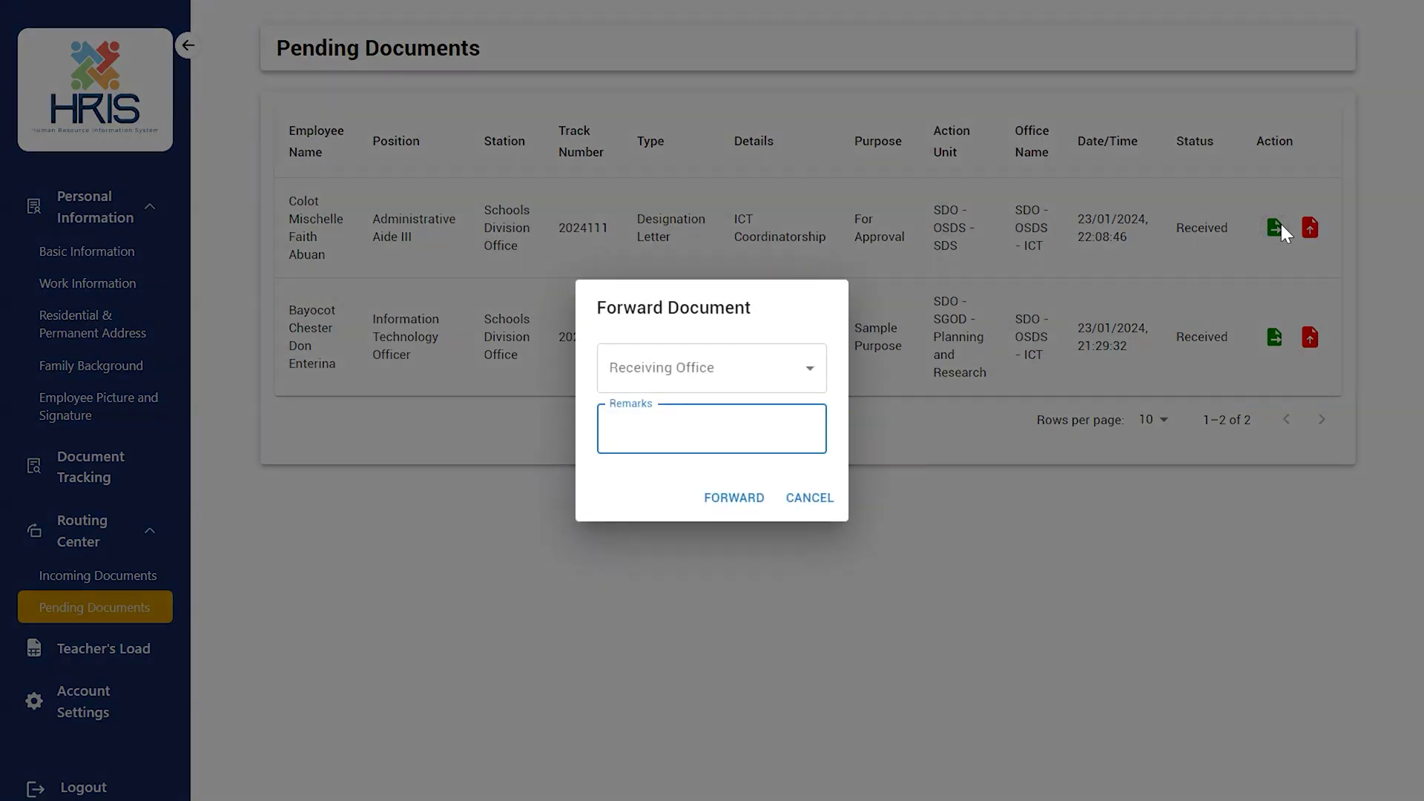
click(804, 382)
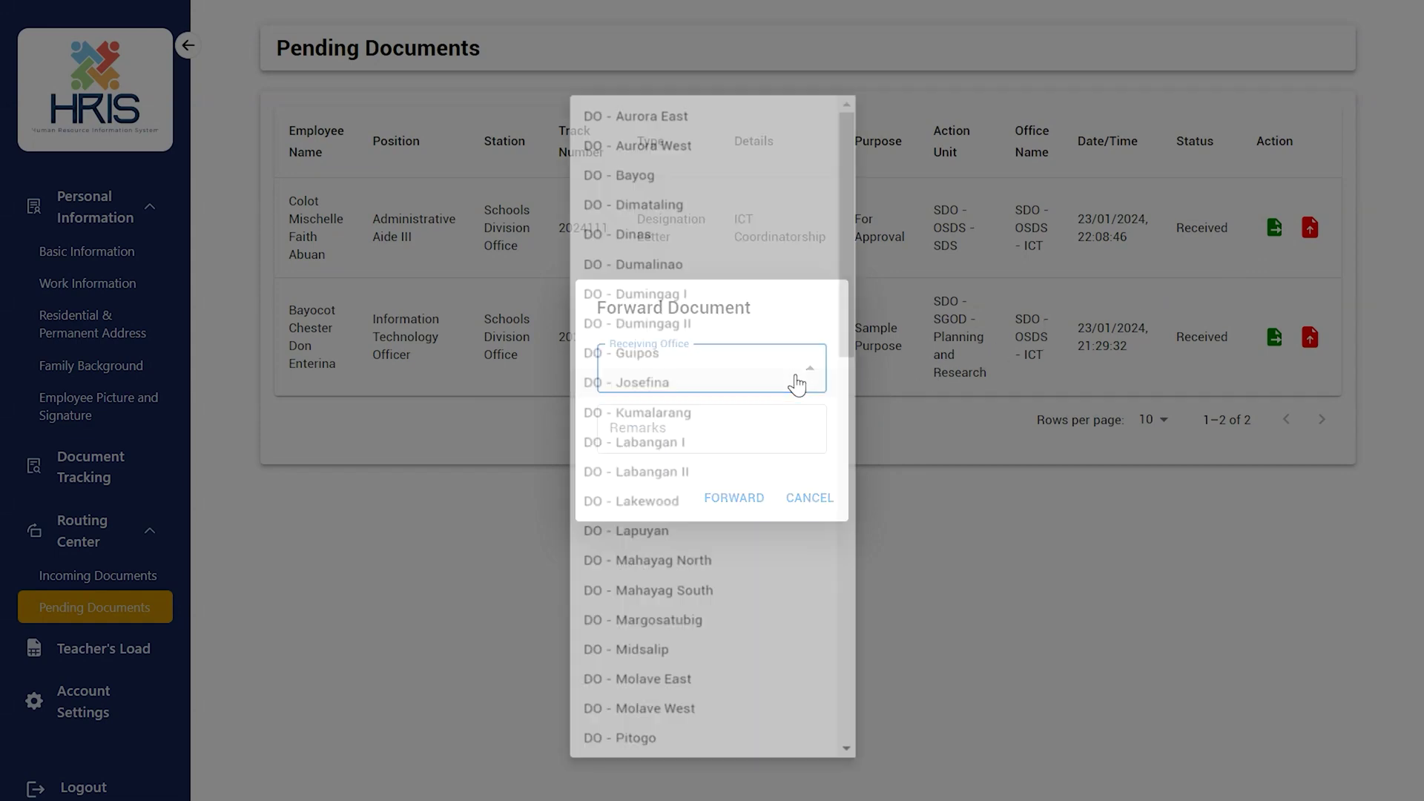
scroll(795, 386, down, 10)
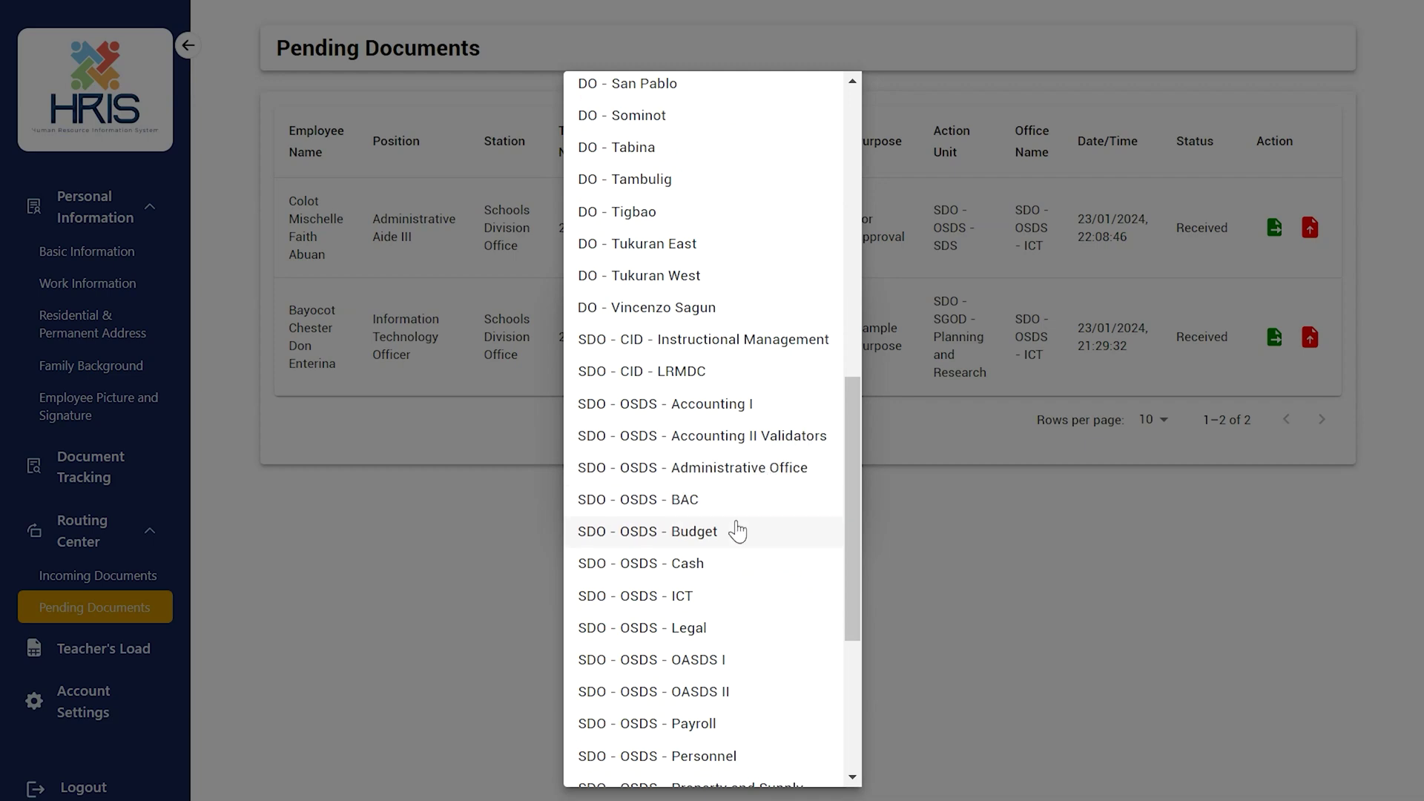
click(703, 690)
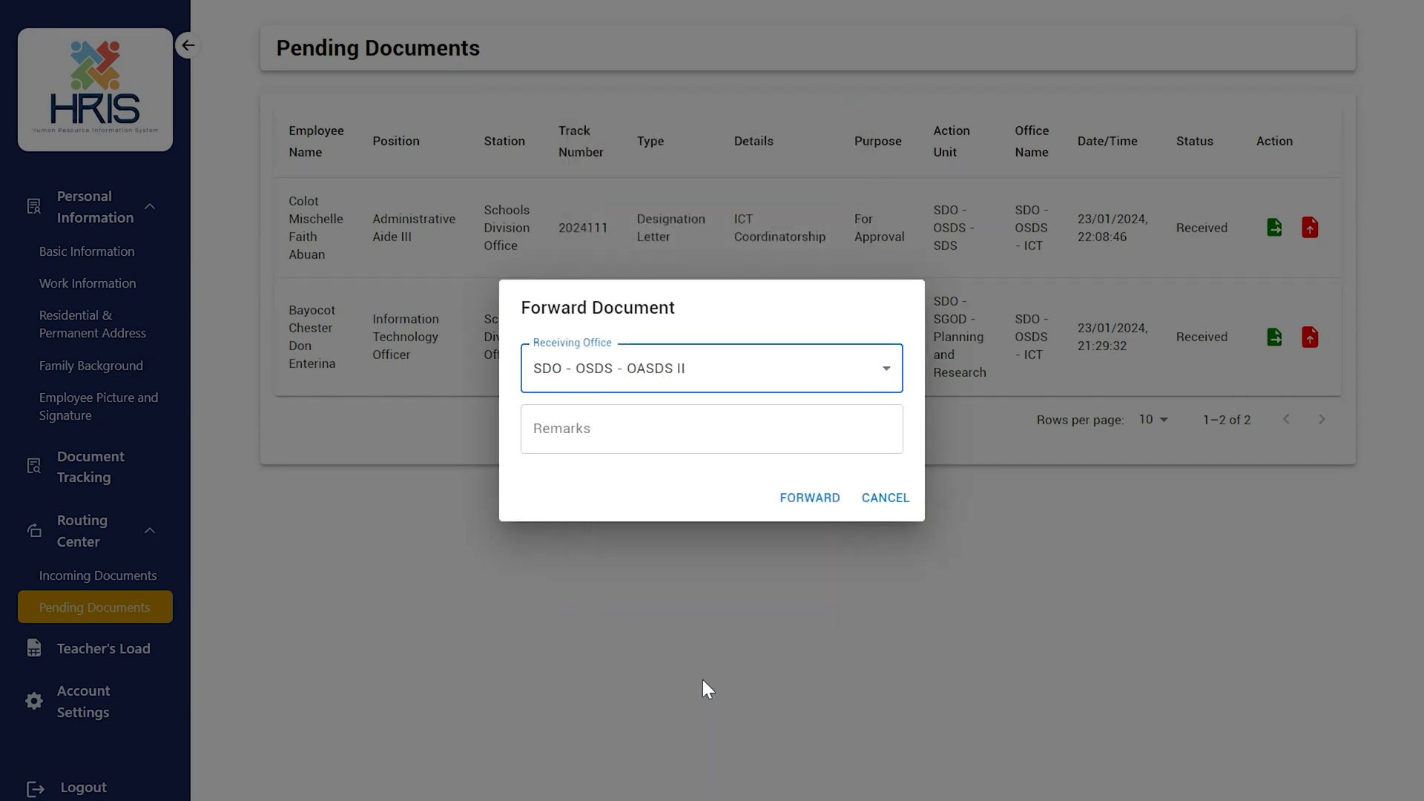
click(836, 509)
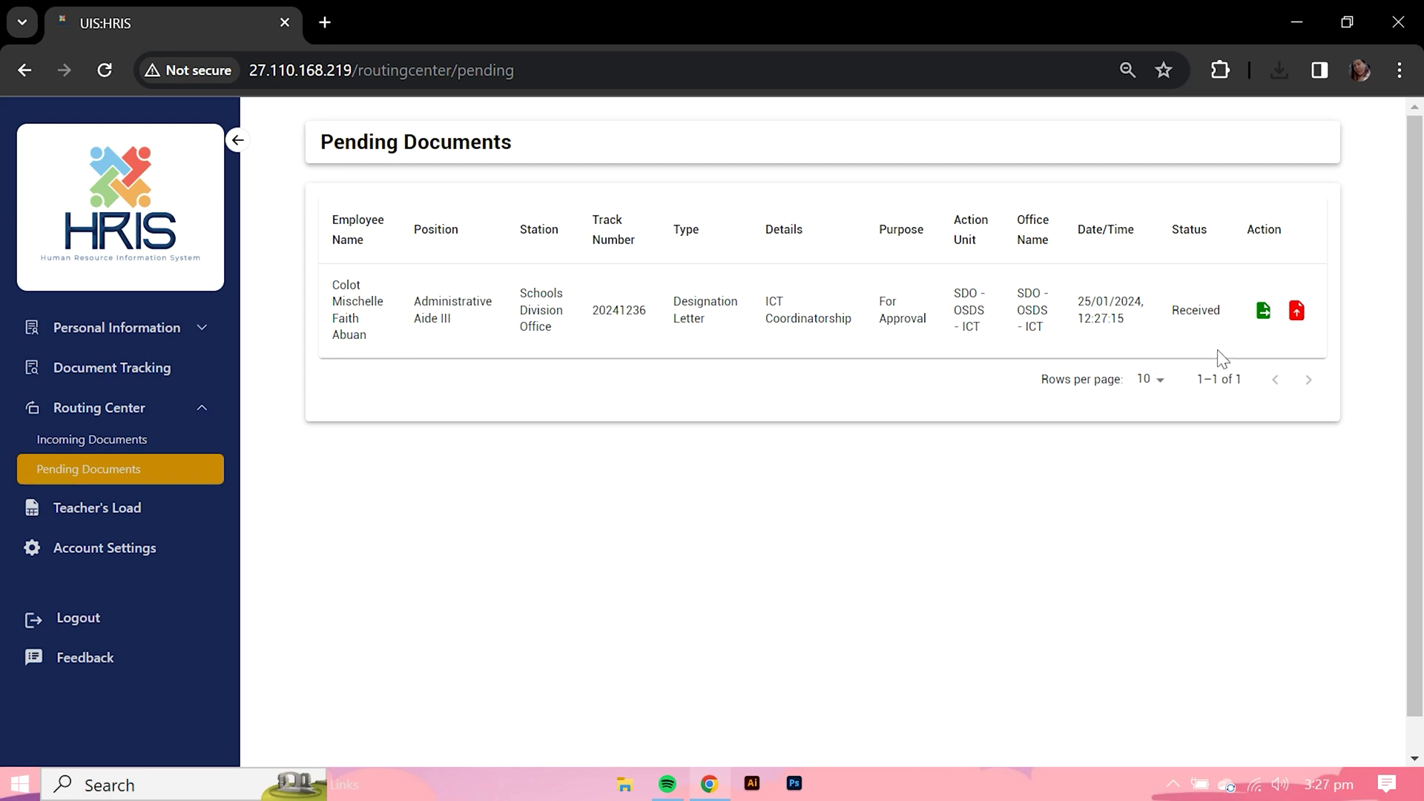
Release Designation Letter 20241236 and confirm the release
click(1297, 311)
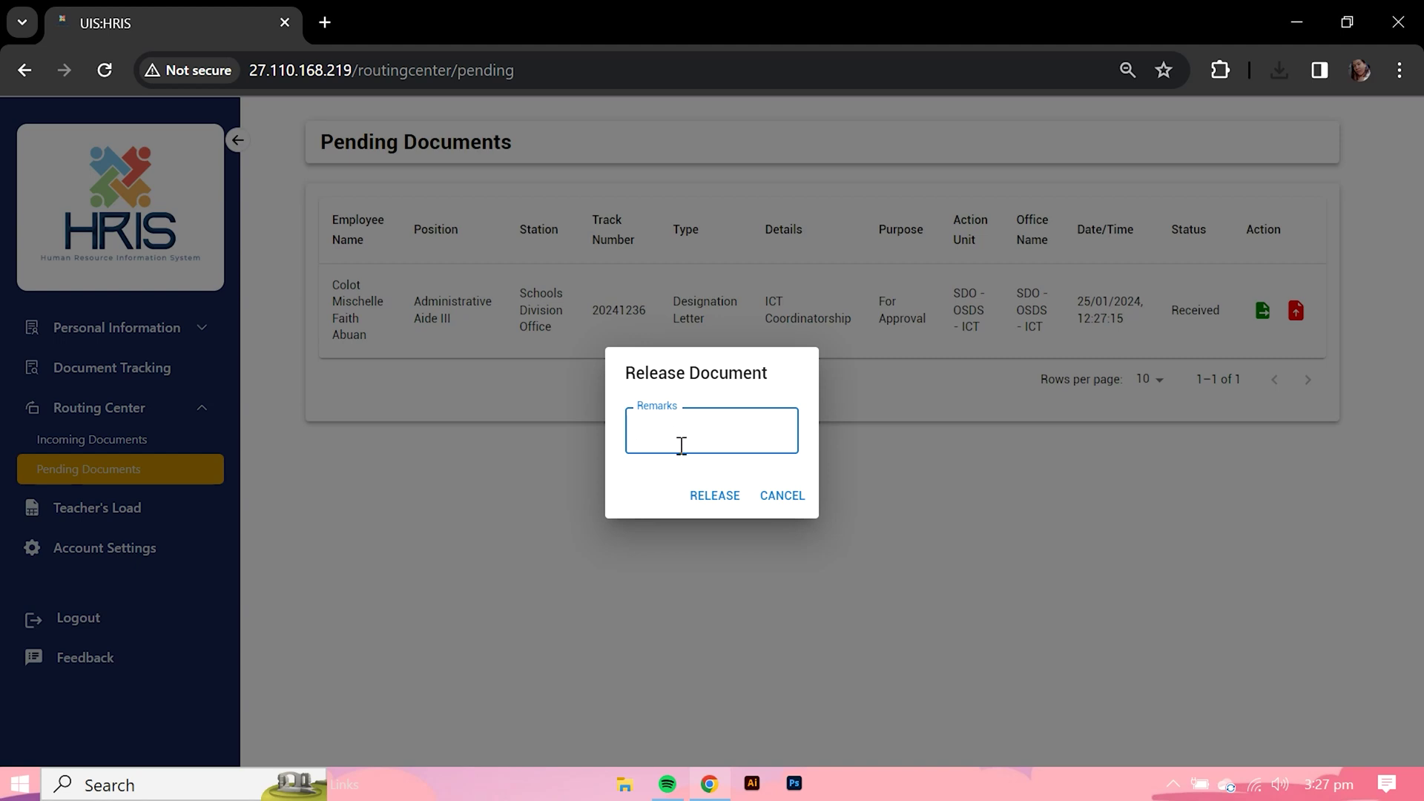
click(710, 496)
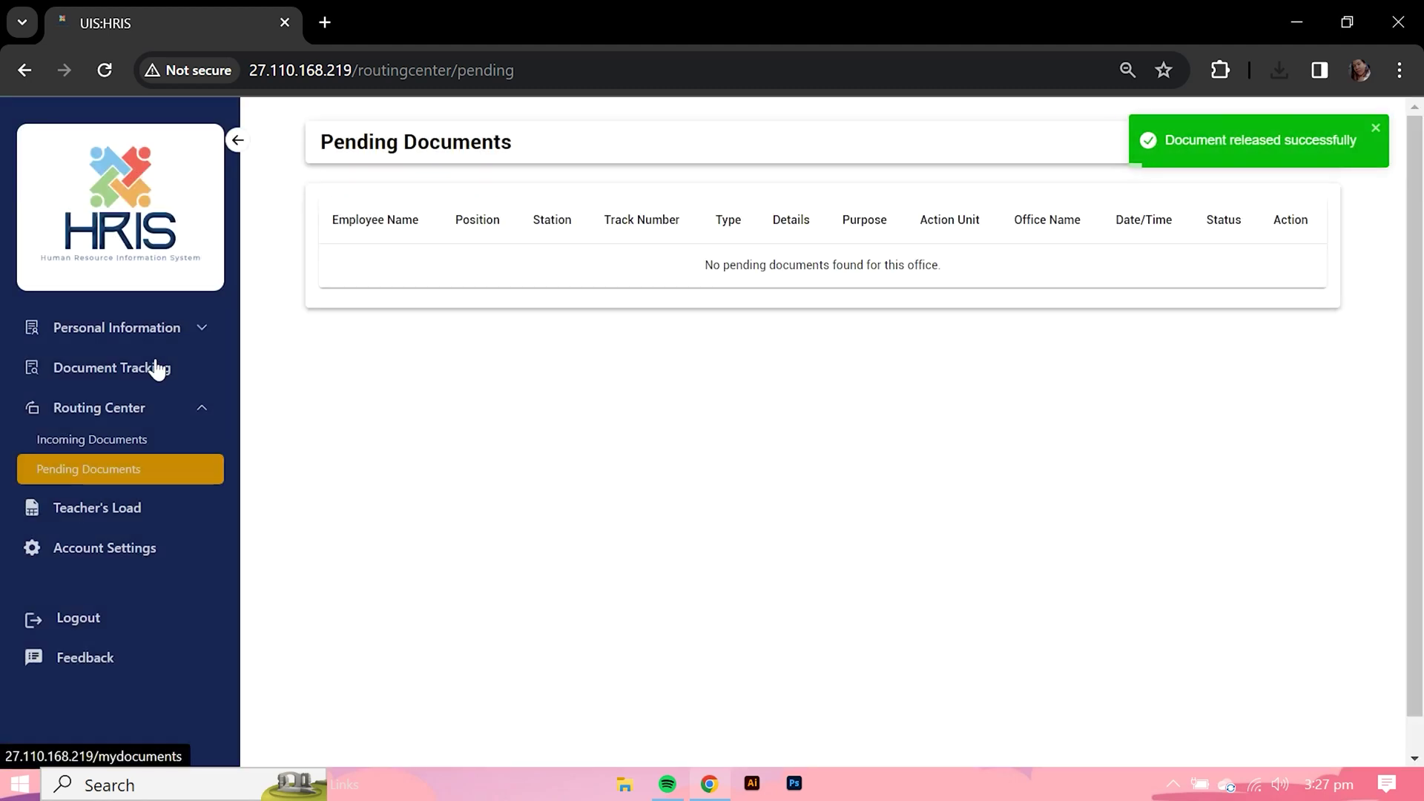
Mark Designation Letter 20241236 as complete in Document Tracking and confirm
click(158, 368)
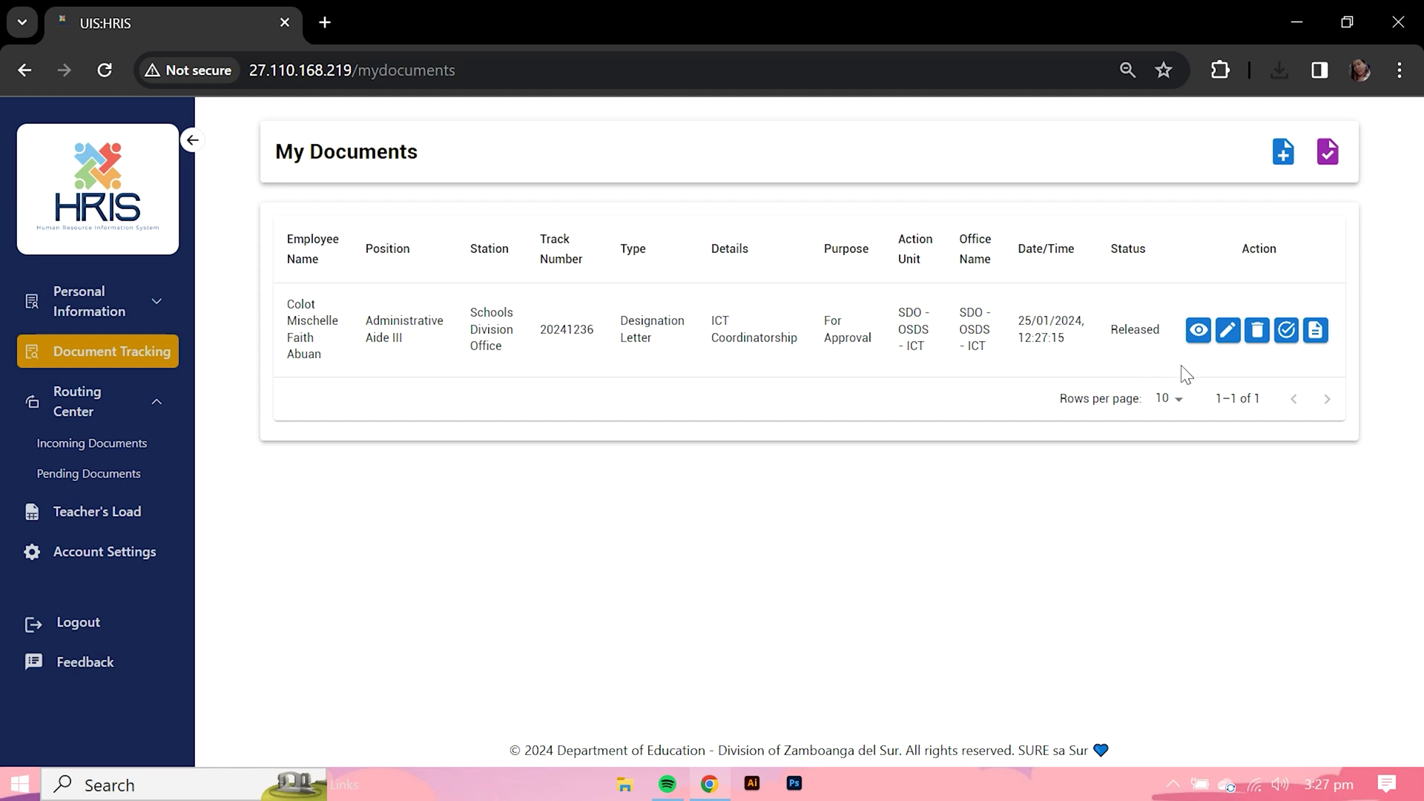
click(1288, 332)
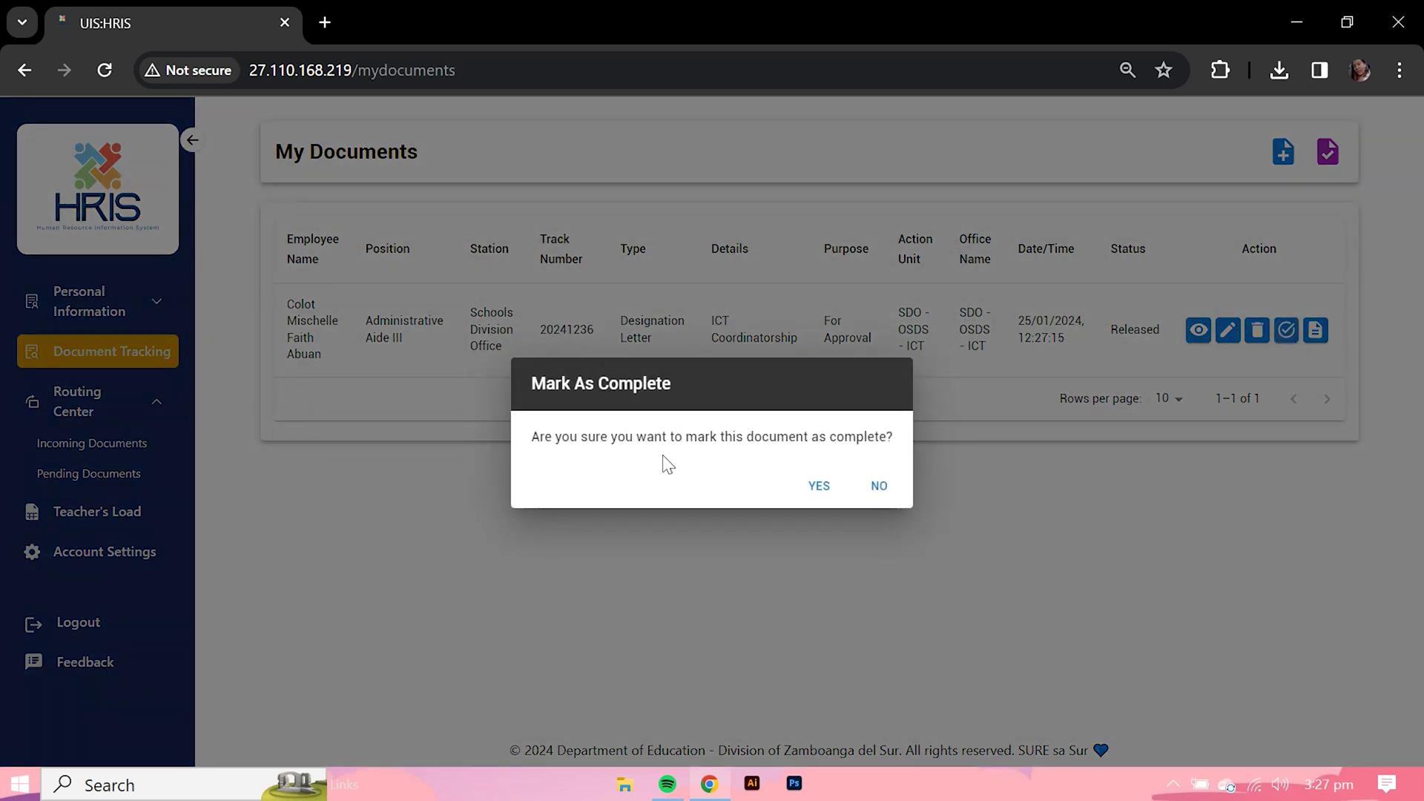
click(819, 486)
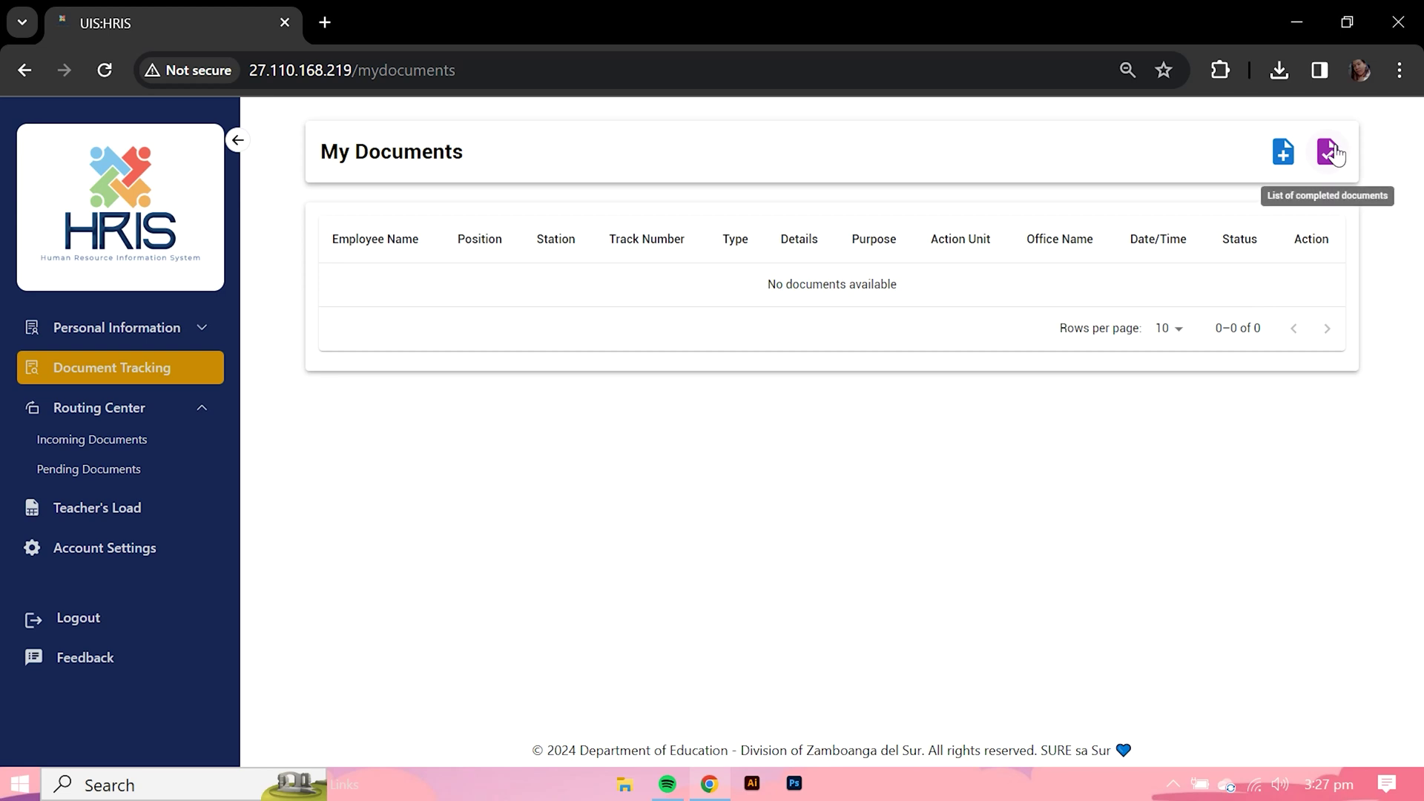
Open the Completed Documents list to confirm Designation Letter 20241236 is Completed
click(1329, 152)
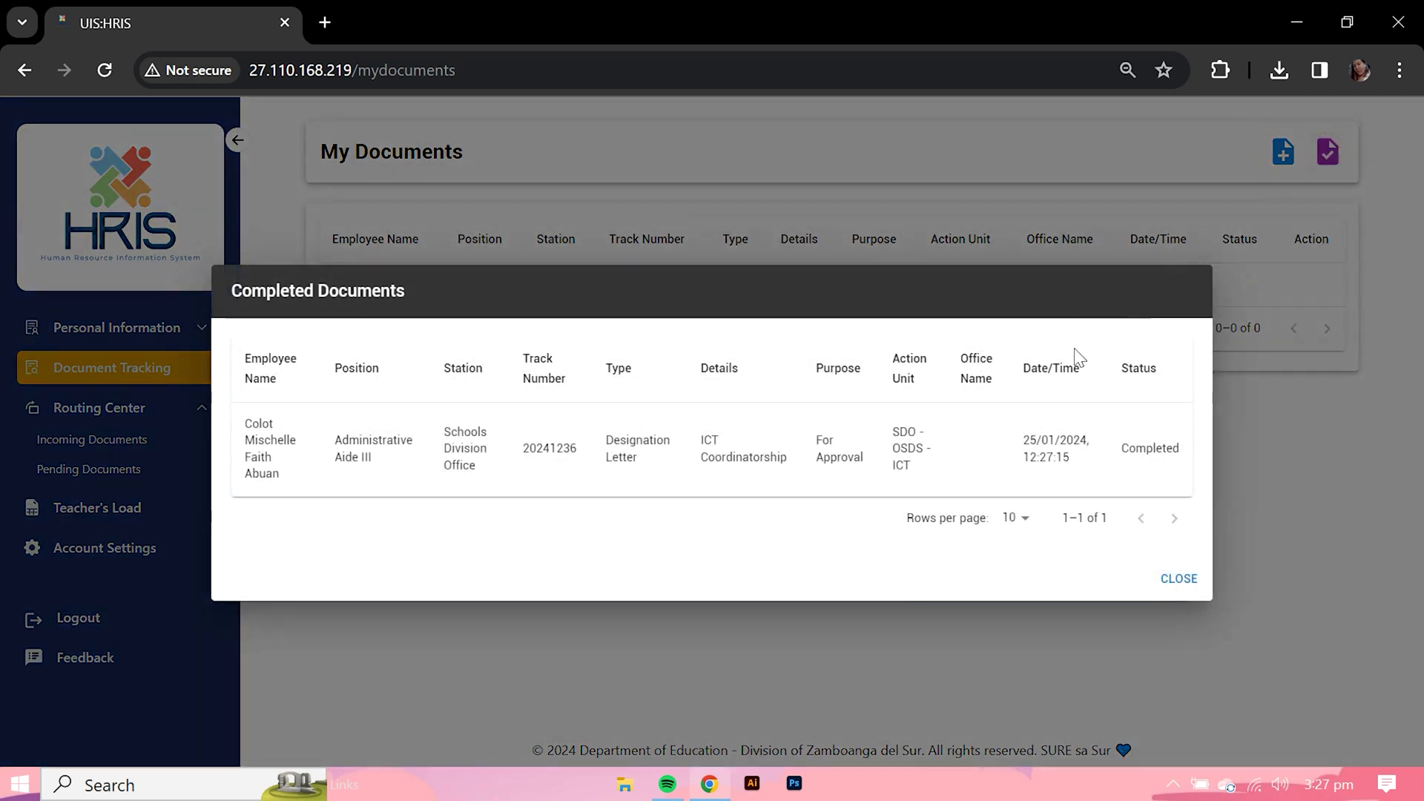